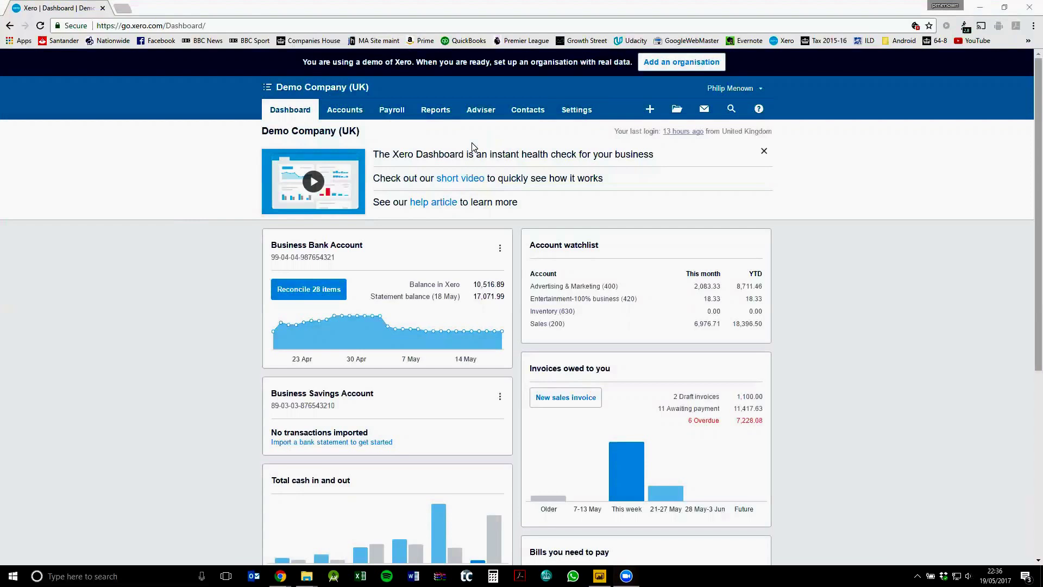
- Open the Chart of Accounts and scroll through every existing account code, then return to the top
click(583, 111)
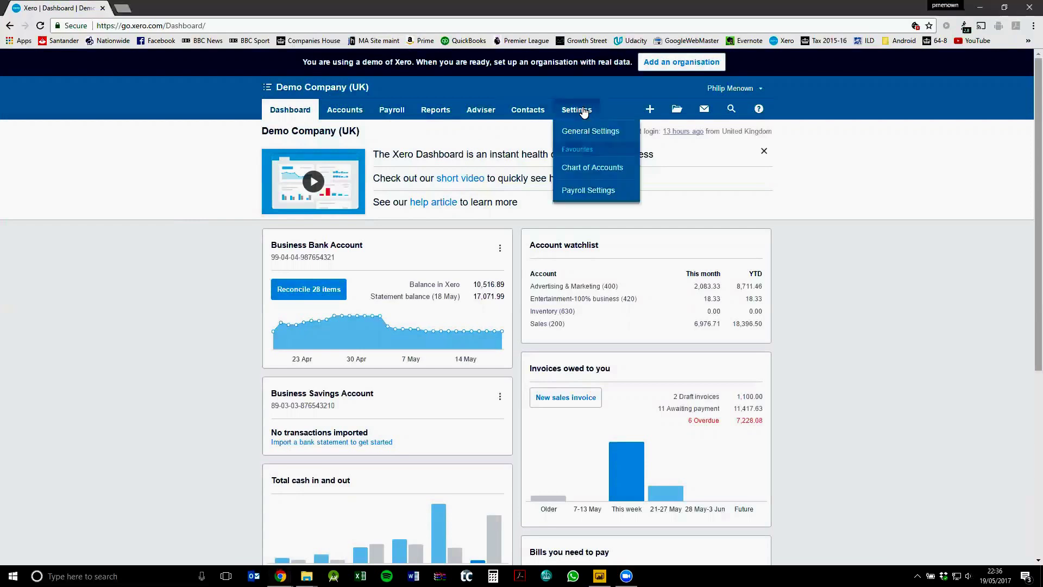
click(584, 169)
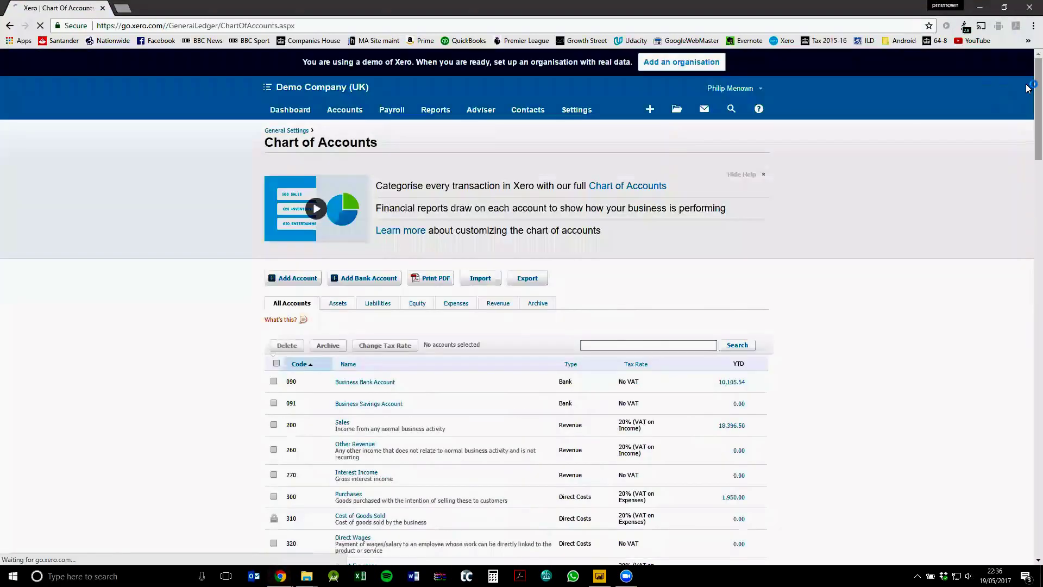
scroll(1015, 207, down, 15)
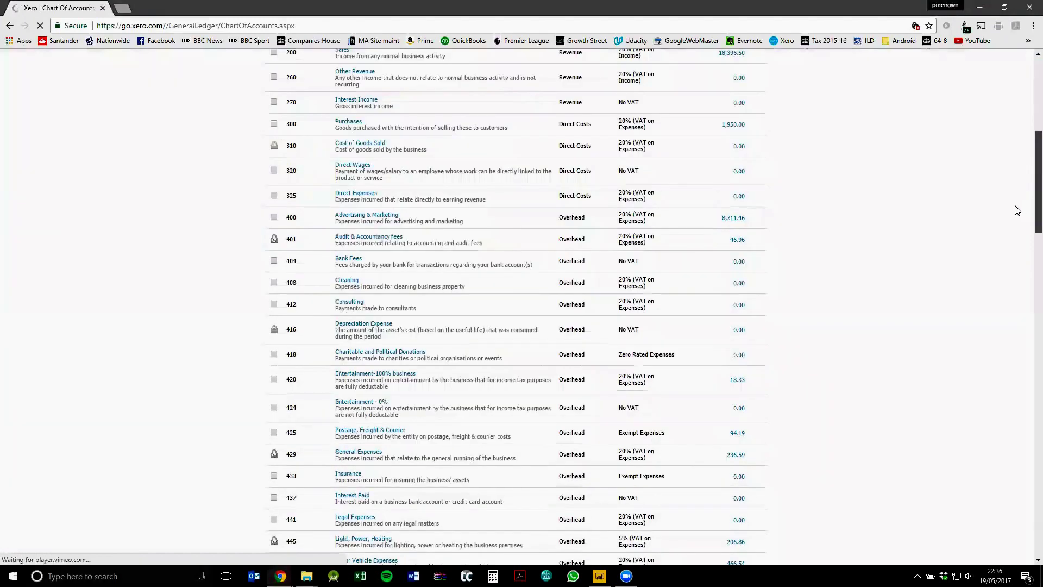
scroll(1011, 245, down, 20)
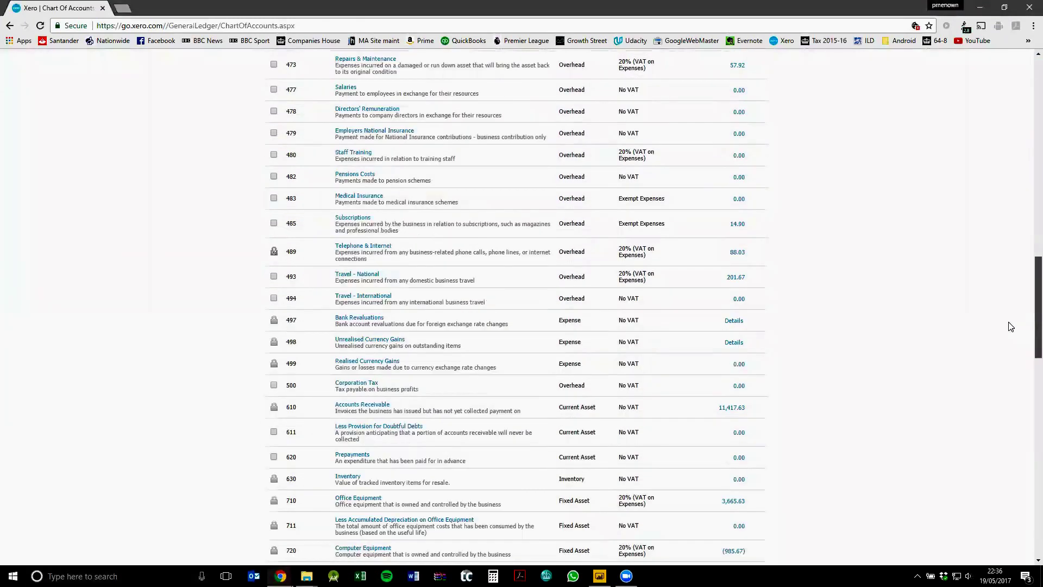
scroll(1009, 369, down, 5)
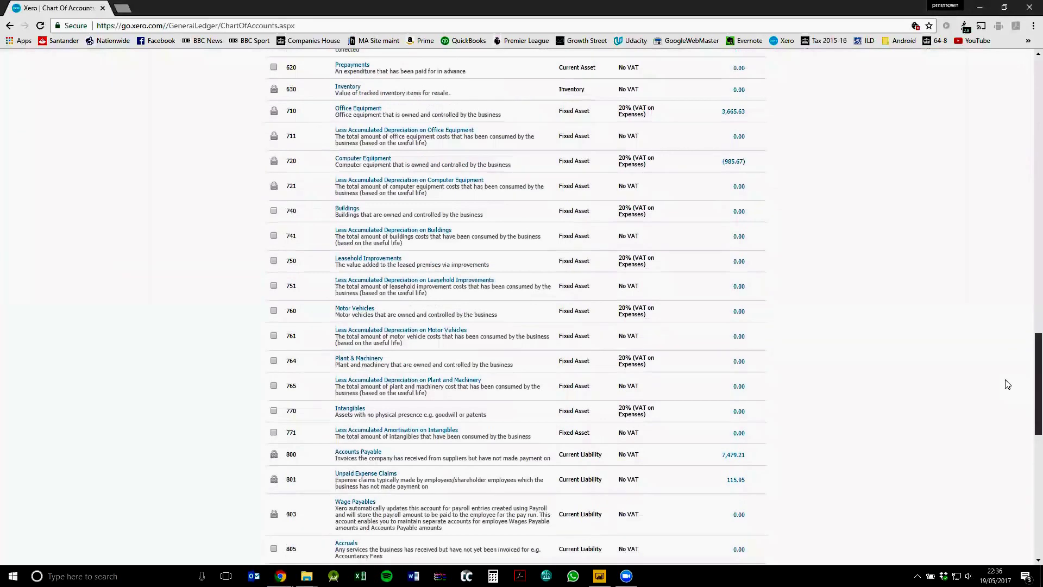
scroll(999, 415, down, 2)
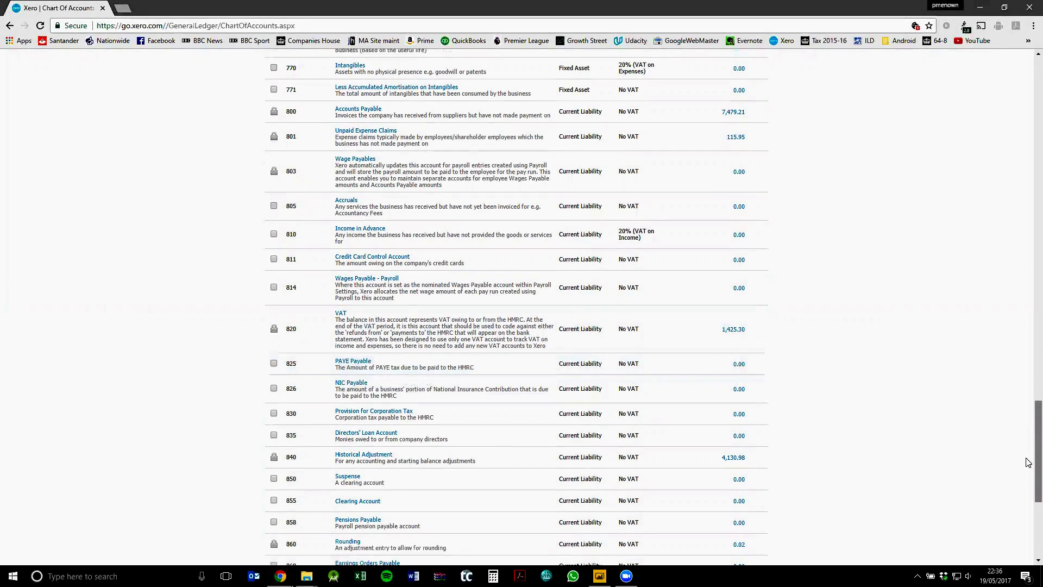
drag(1038, 459, 1038, 114)
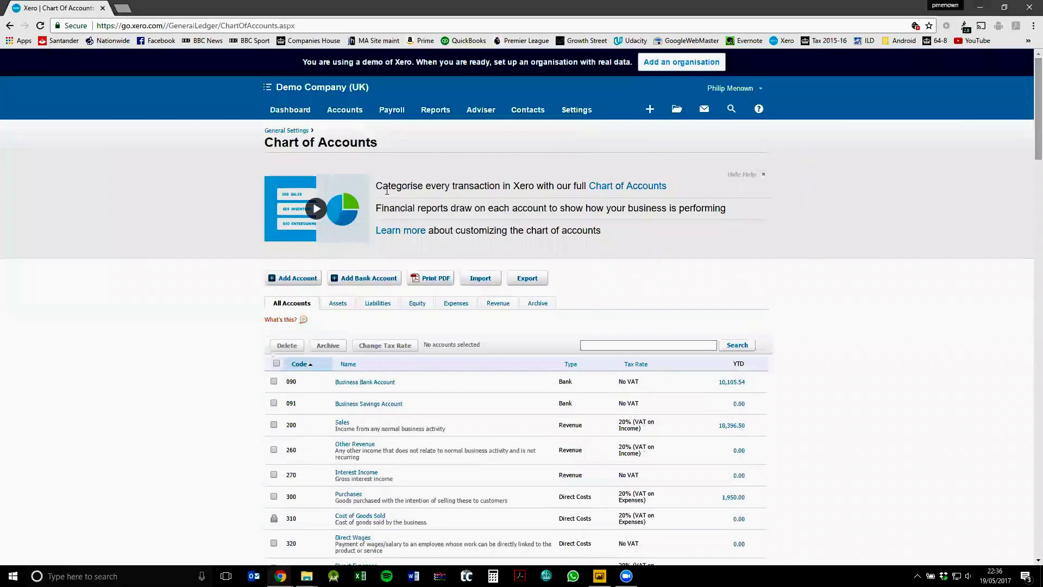
- Add and save Current Asset account 824 'CIS Suffered' with No VAT
click(286, 276)
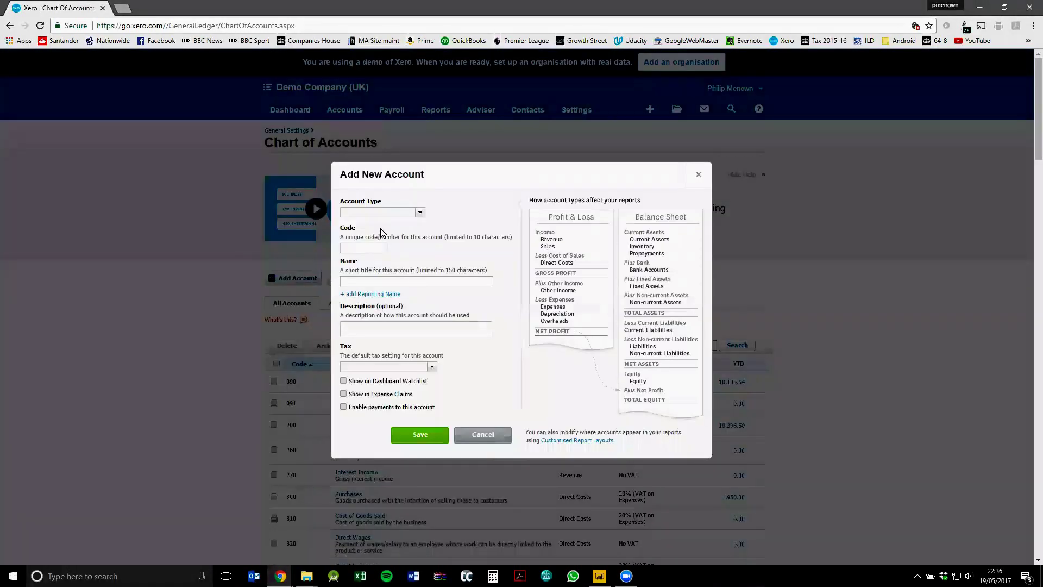
text(cur)
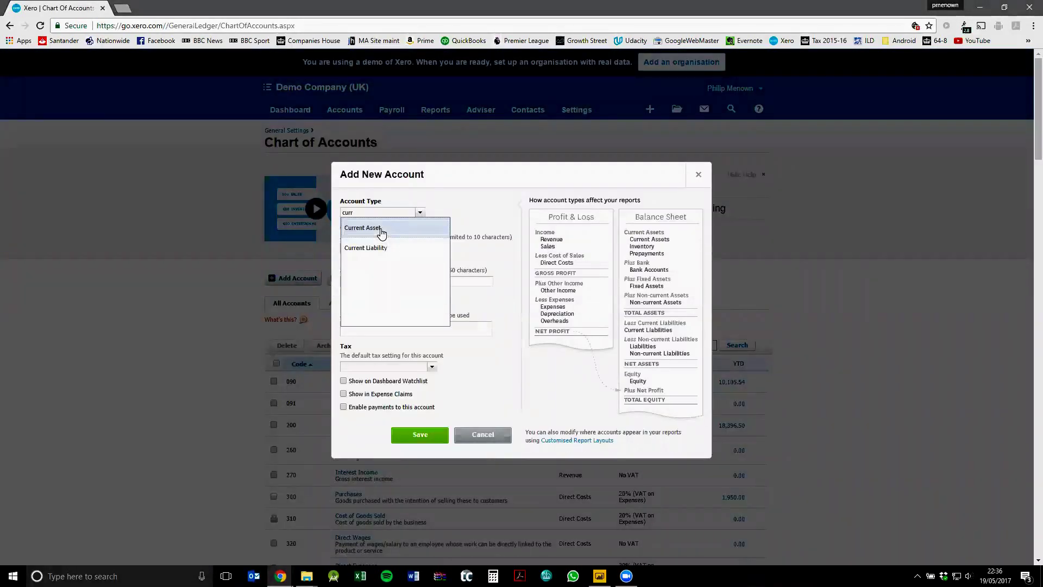
text(r)
click(381, 228)
click(372, 248)
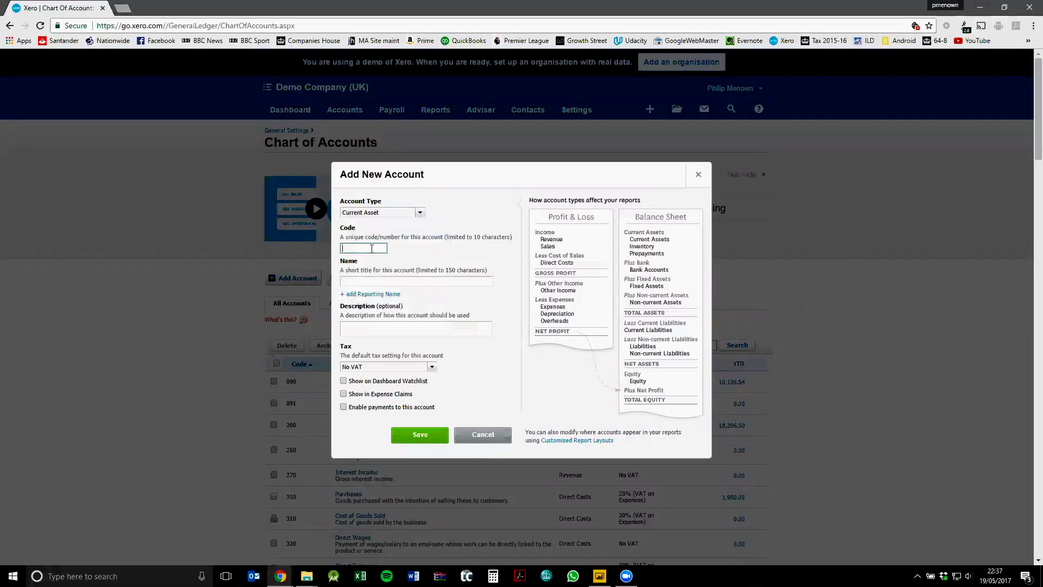
key(Tab)
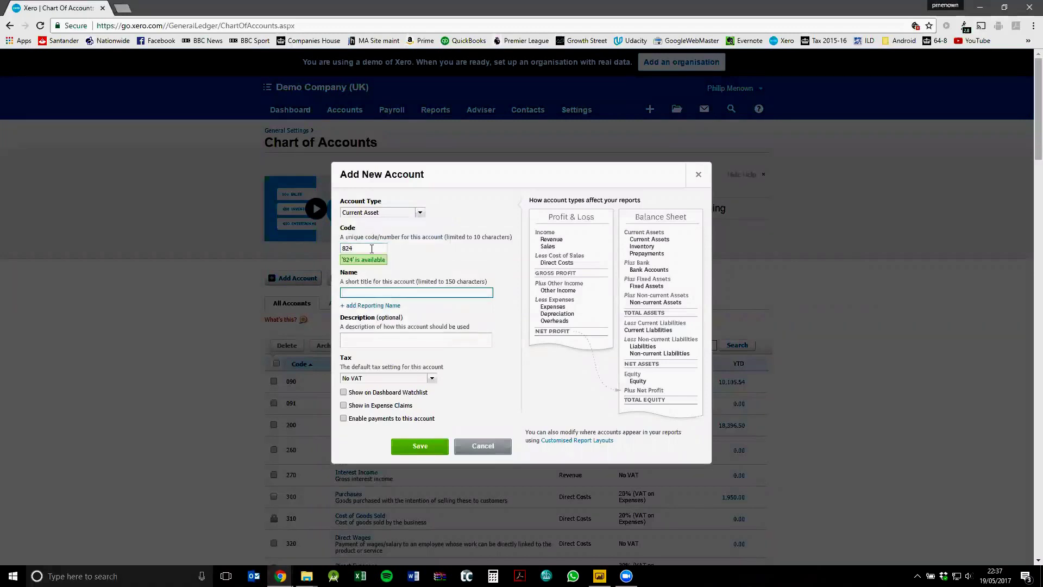
text(CIS Suffered)
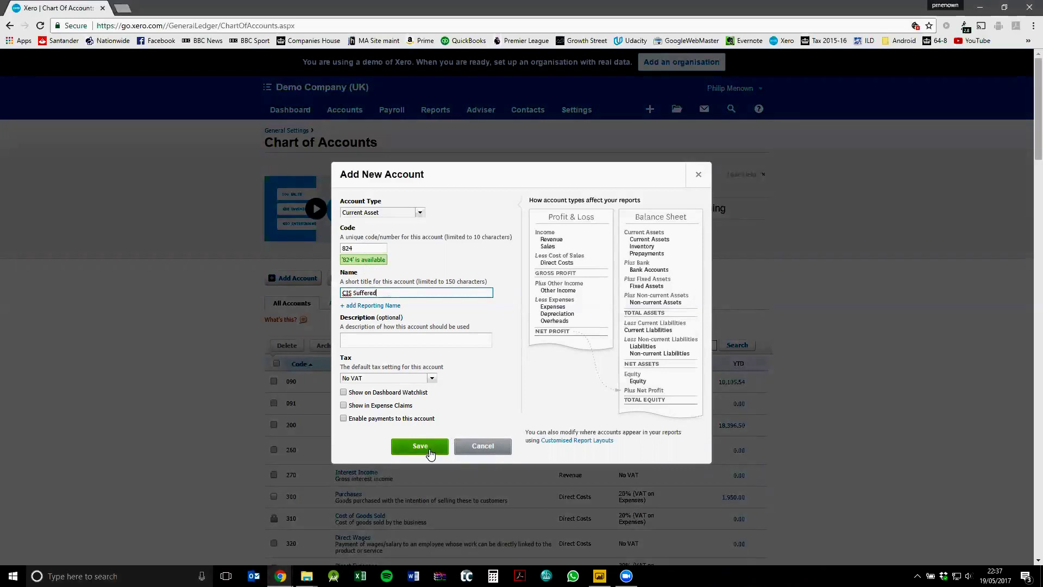
click(429, 449)
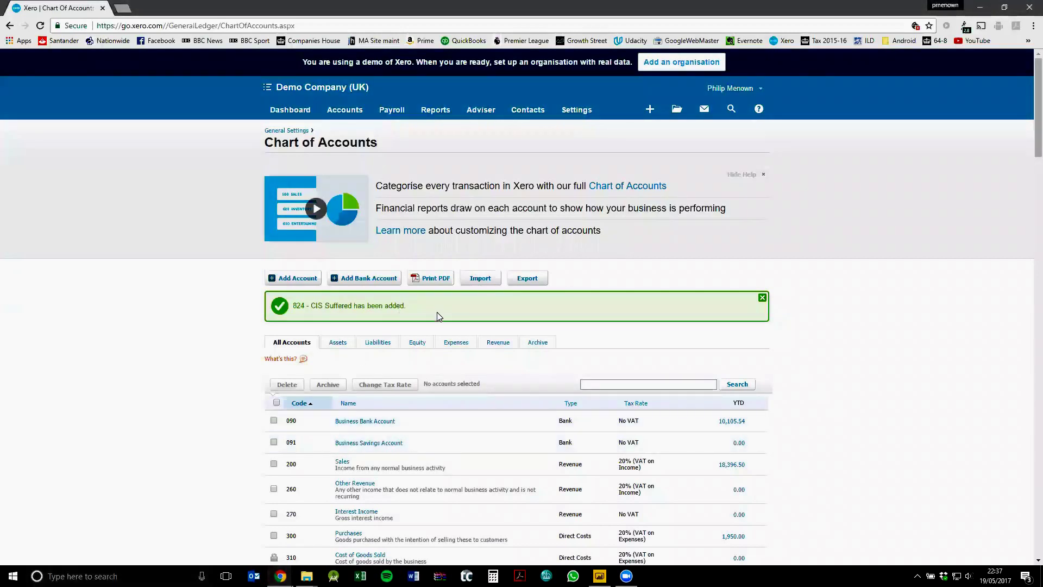
- Open a blank new sales invoice from the Sales dashboard
click(353, 112)
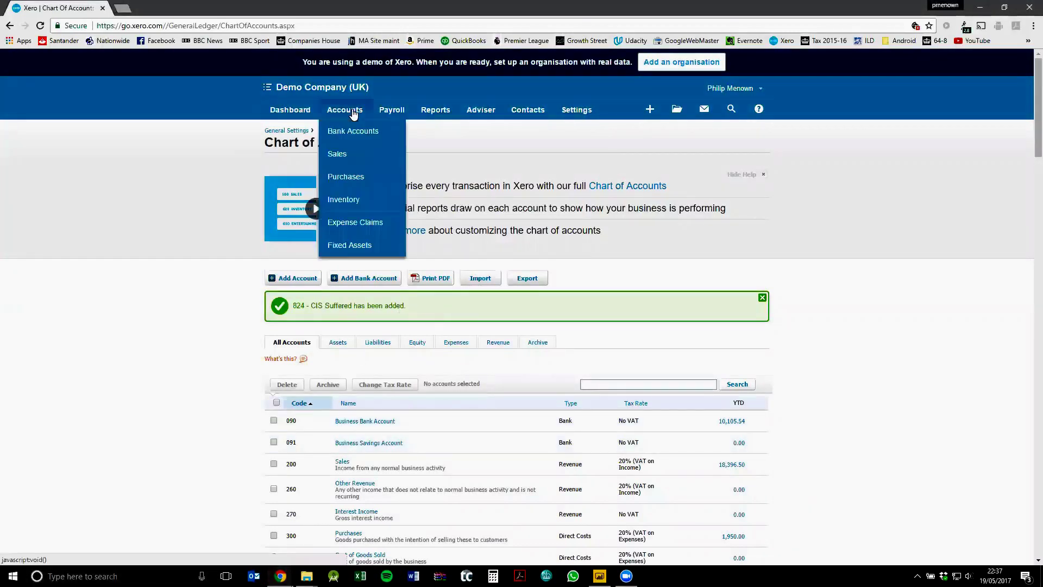
click(344, 154)
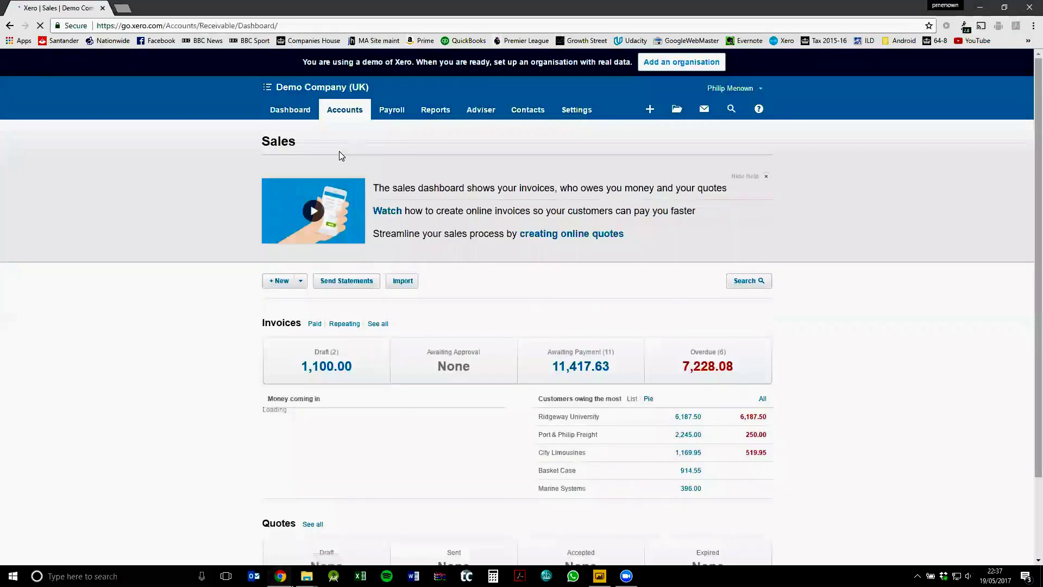
click(283, 286)
click(283, 286)
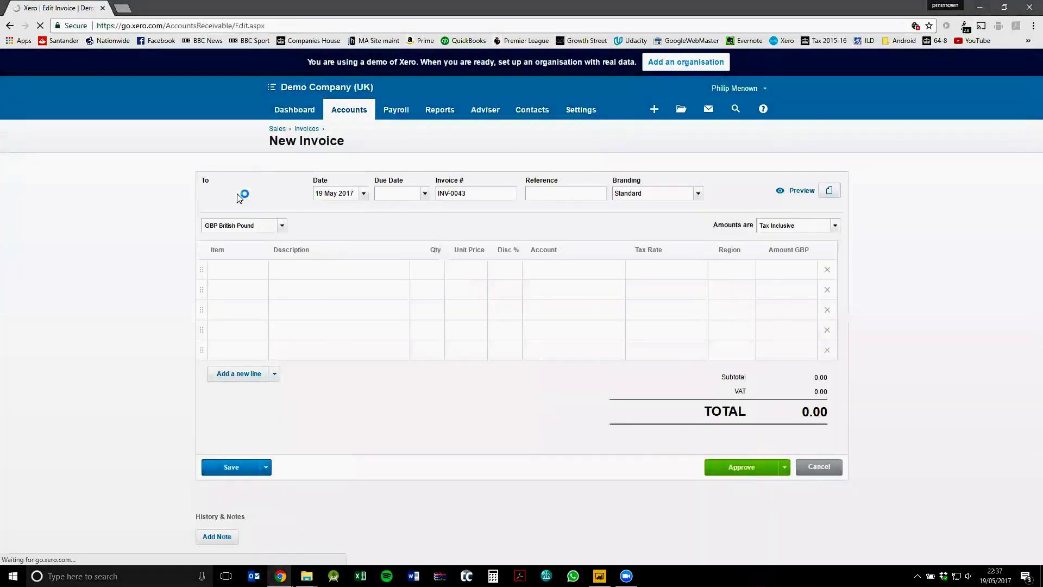
- Address the invoice to new contact 'Big Contractor 1'
click(229, 193)
text(Big COntr)
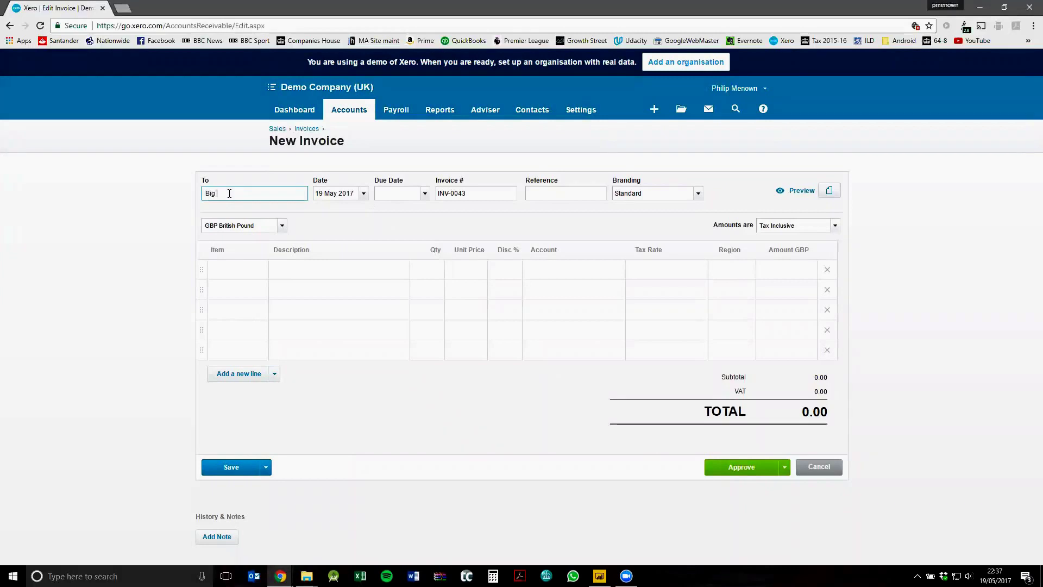
key(BackSpace)
key(BackSpace)
key(BackSpace)
key(BackSpace)
text(on)
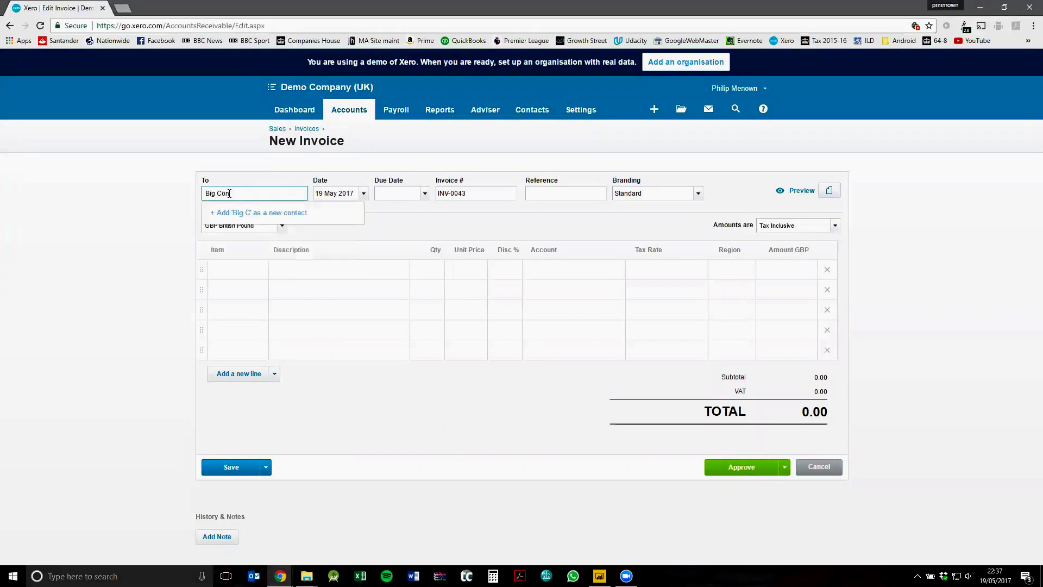
text(tractor 1)
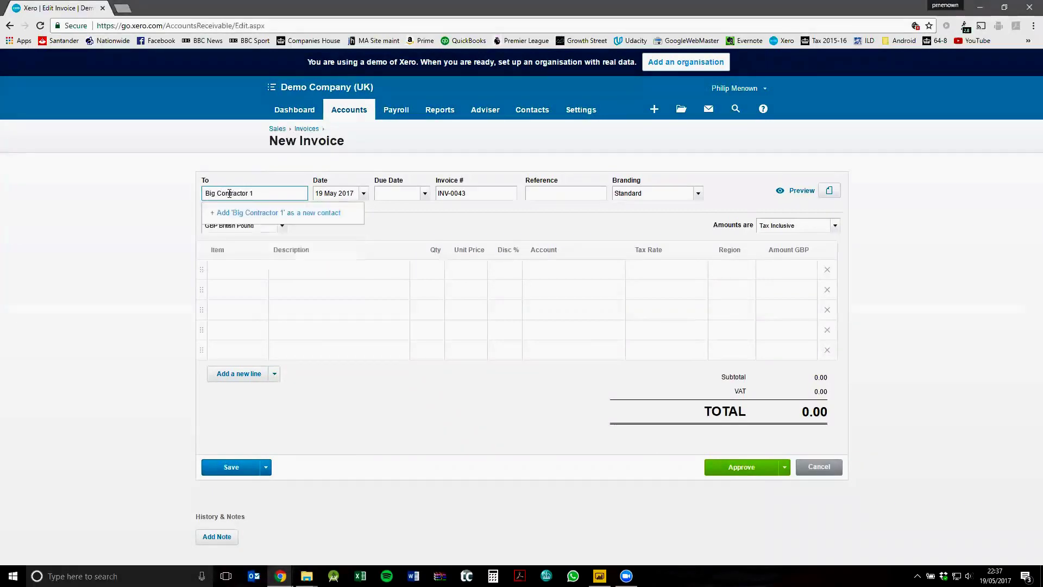
key(Tab)
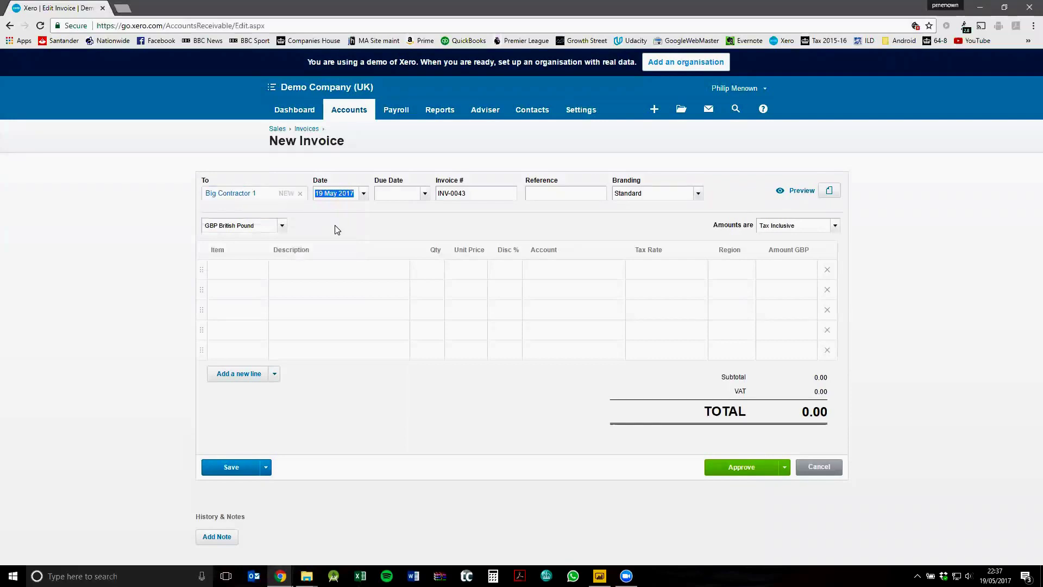
- Set date and due date to 19 May 2017 and amounts to Tax Exclusive
key(Tab)
key(Tab)
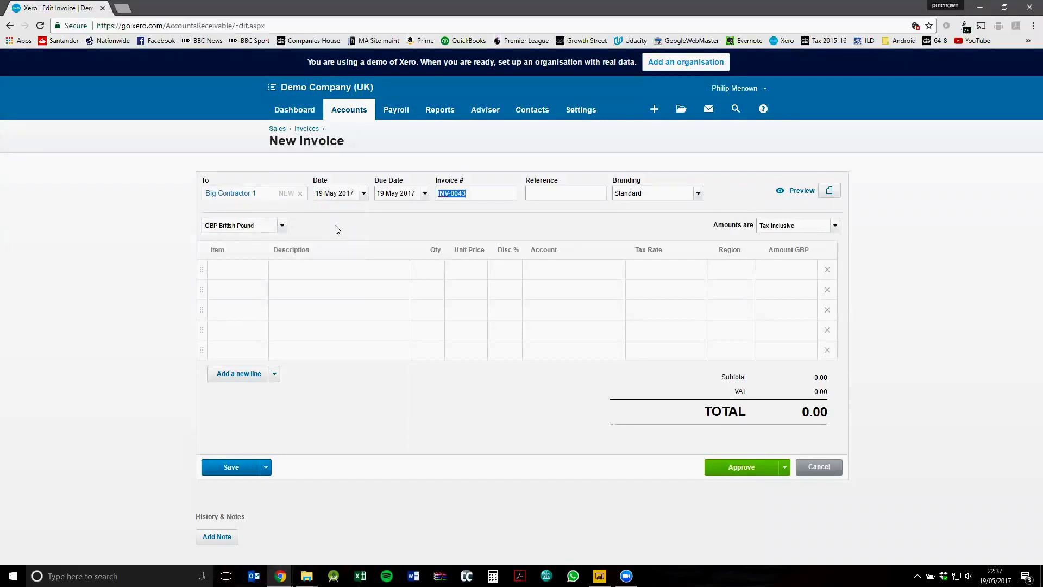
key(Tab)
click(835, 226)
click(810, 247)
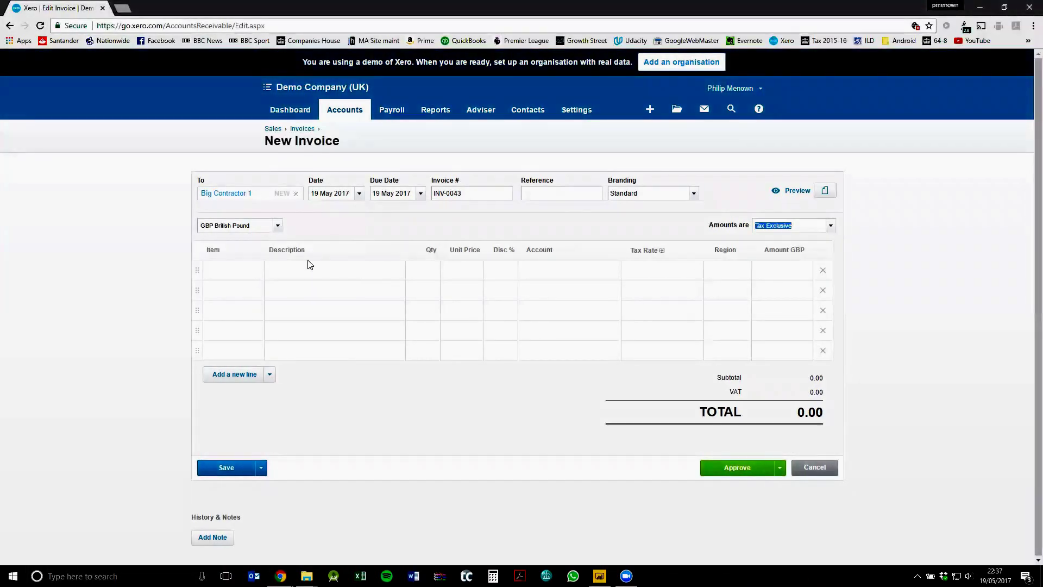
- Add line 1: 'Labour', quantity 1, unit price 1,000, account 200 - Sales
click(336, 268)
text(Labour)
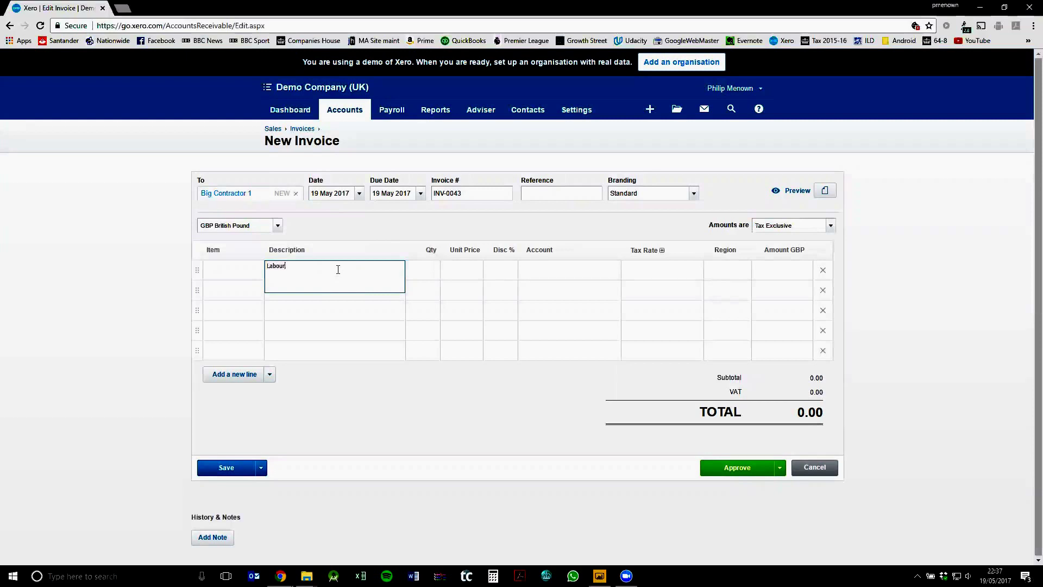
key(Tab)
text(1)
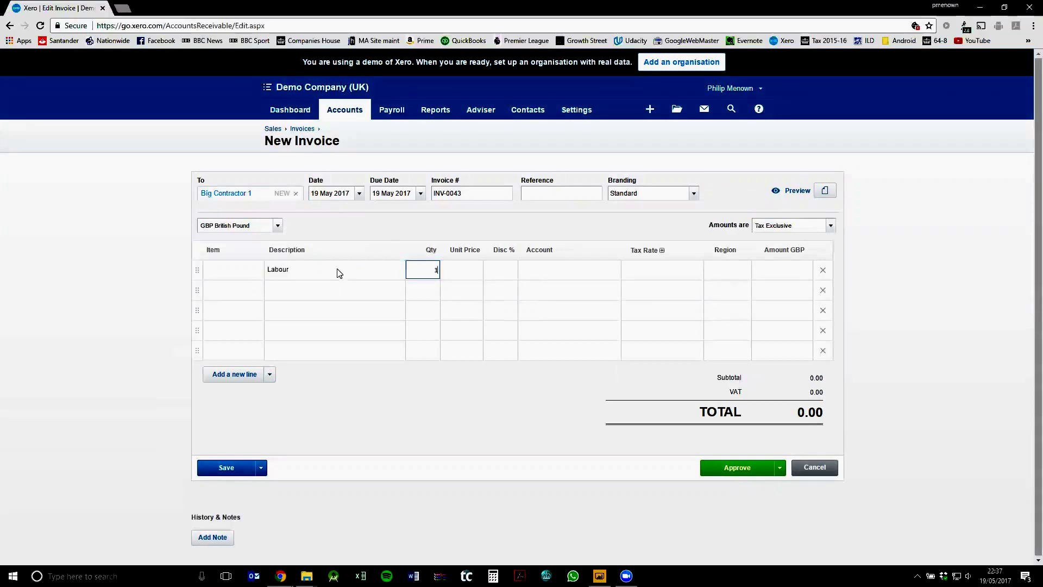
key(Tab)
text(1,00)
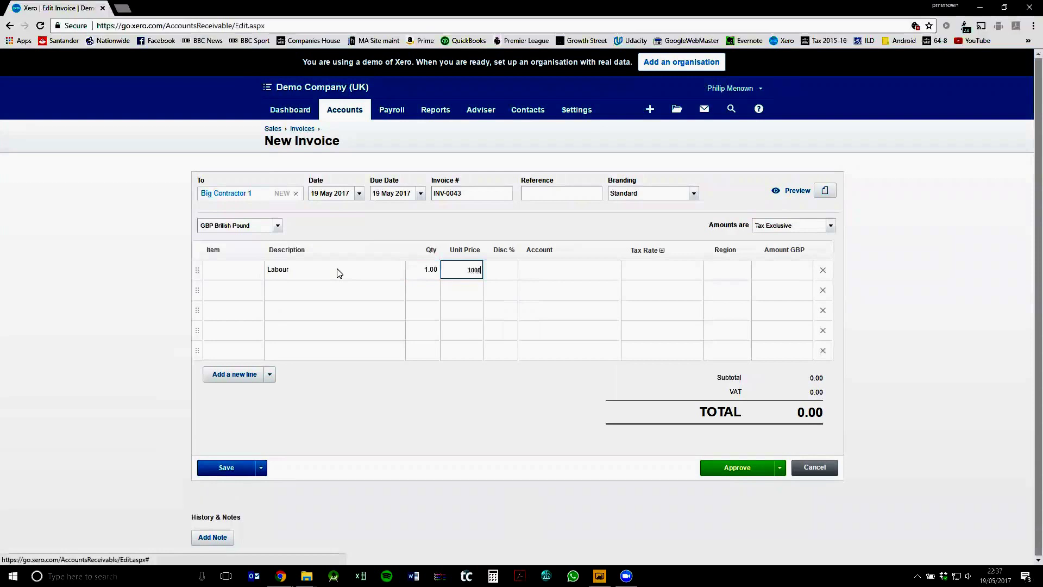
text(0)
key(Tab)
key(Tab)
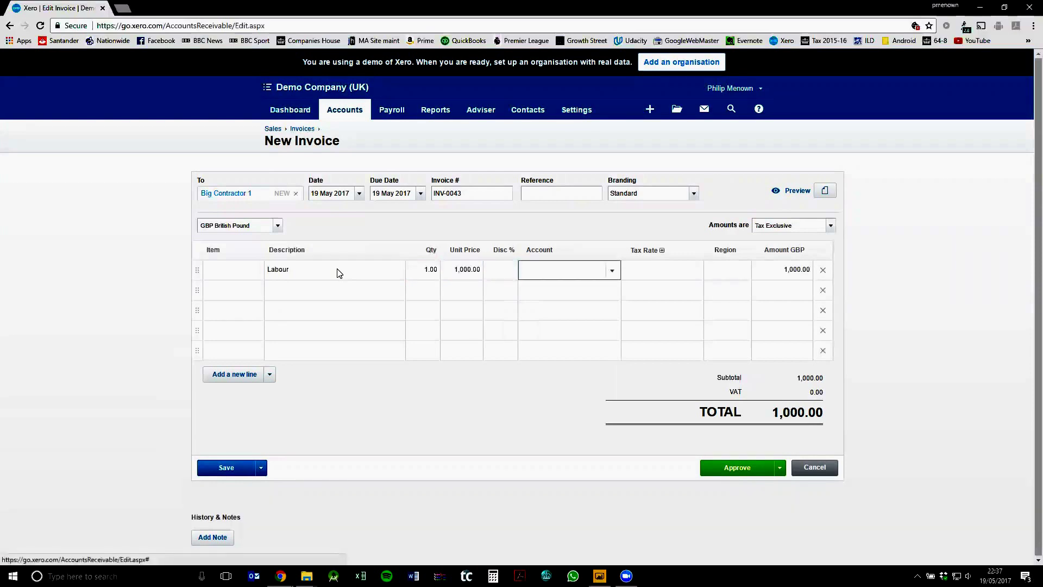
text(sales)
key(Tab)
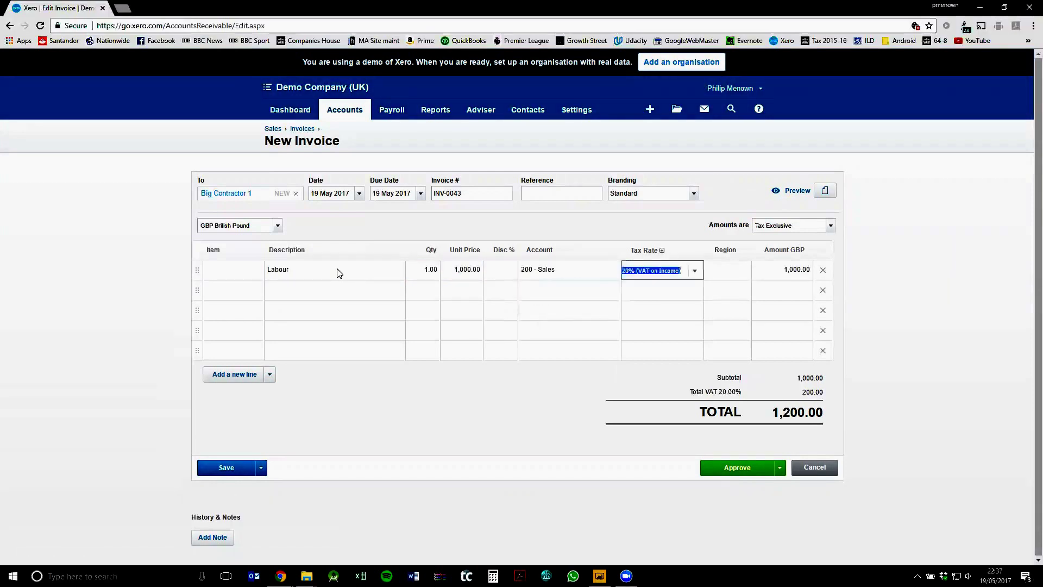
key(Tab)
key(Tab)
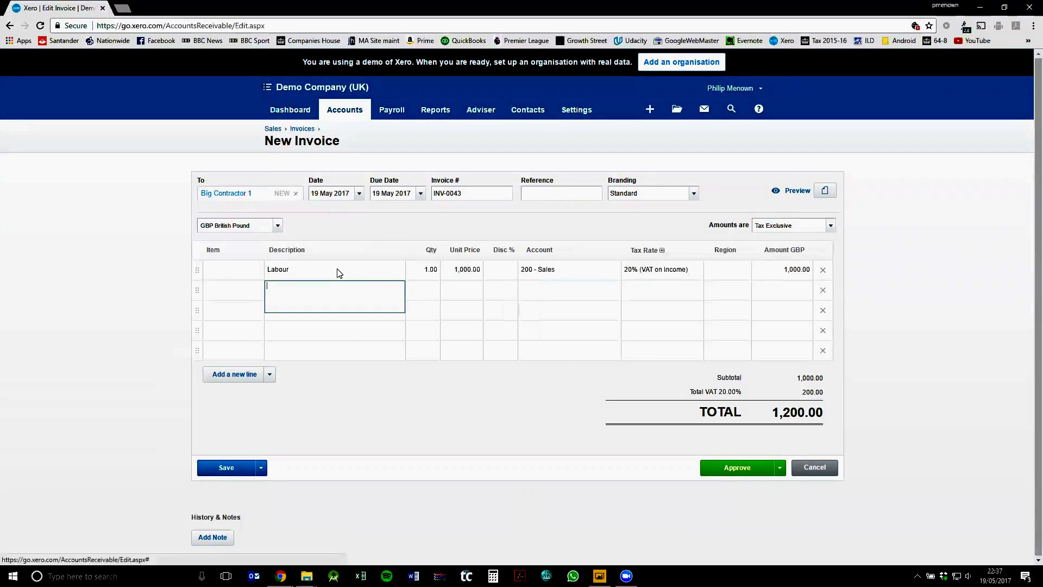
- Add line 2: 'CIS Suffered', quantity 1, unit price -200, with CIS entered as the account
text(CIS Suffered)
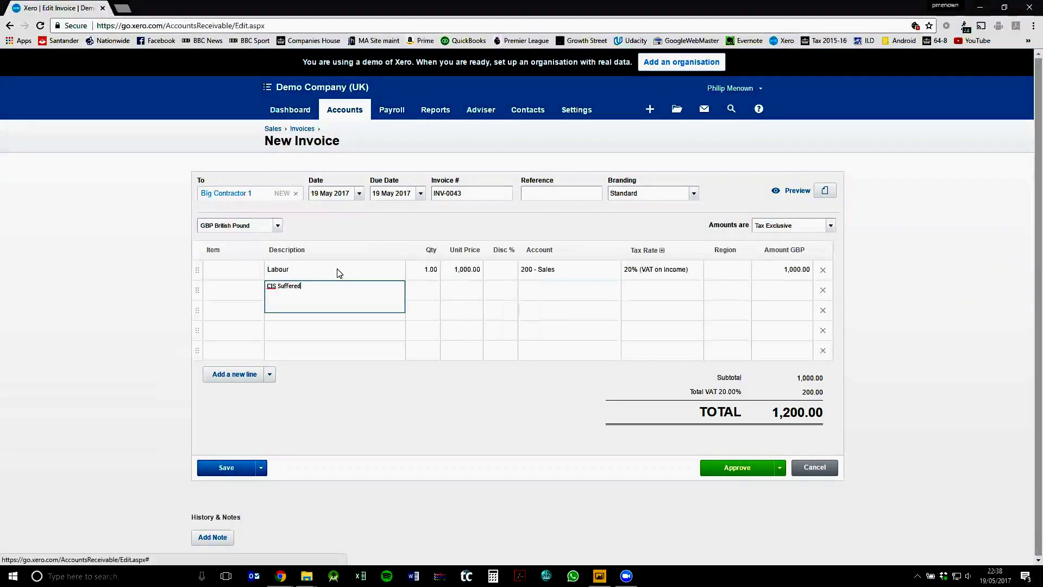
key(Tab)
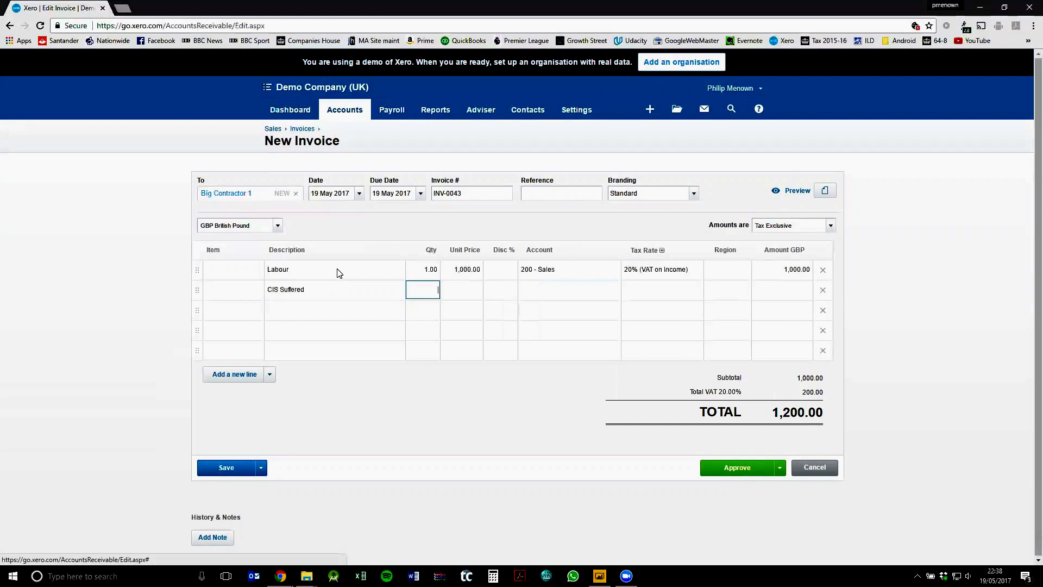
text(1)
key(Tab)
text(-)
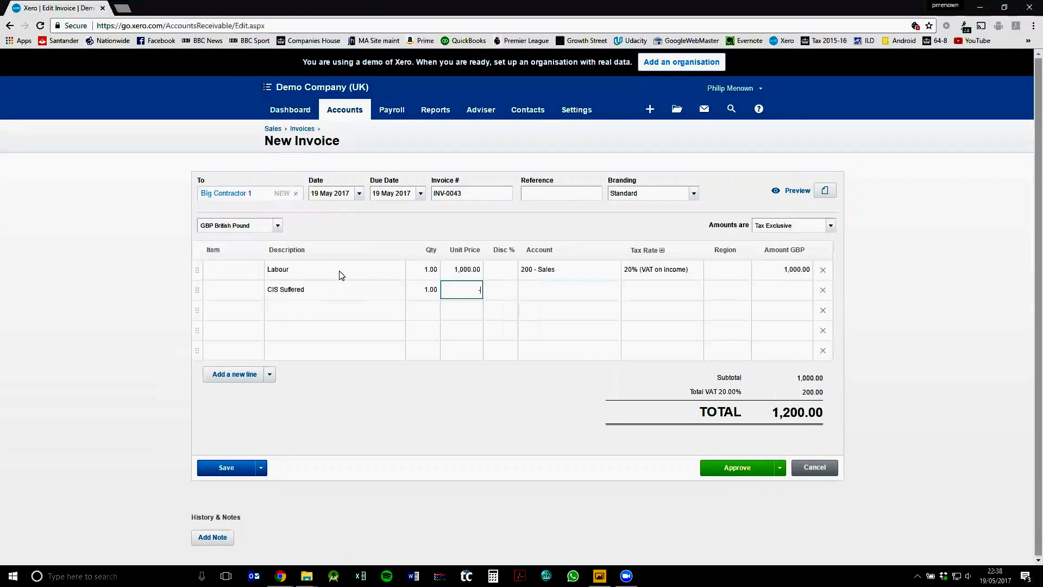
text(200)
key(Tab)
key(Tab)
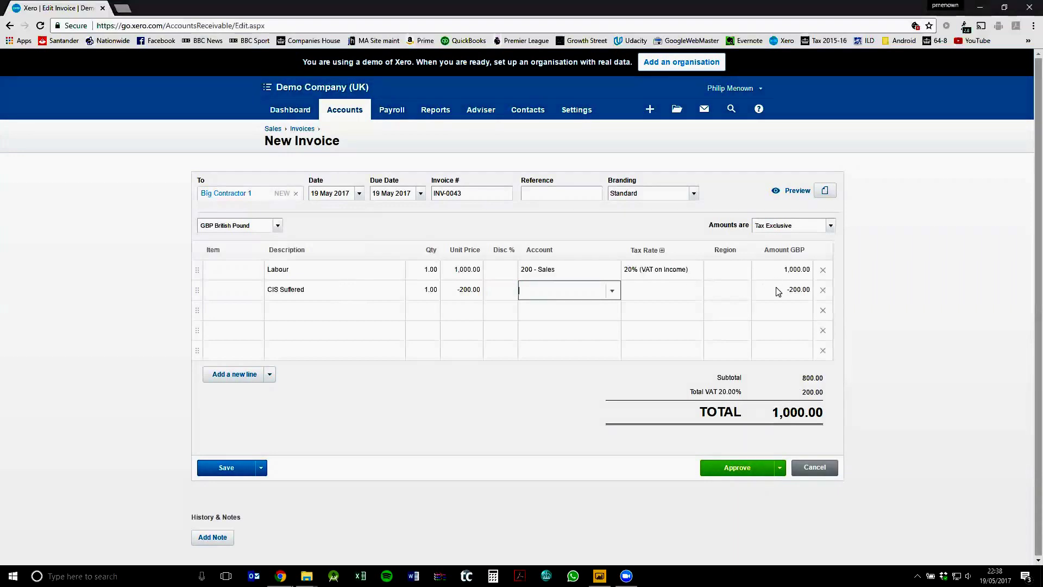
text(CIS)
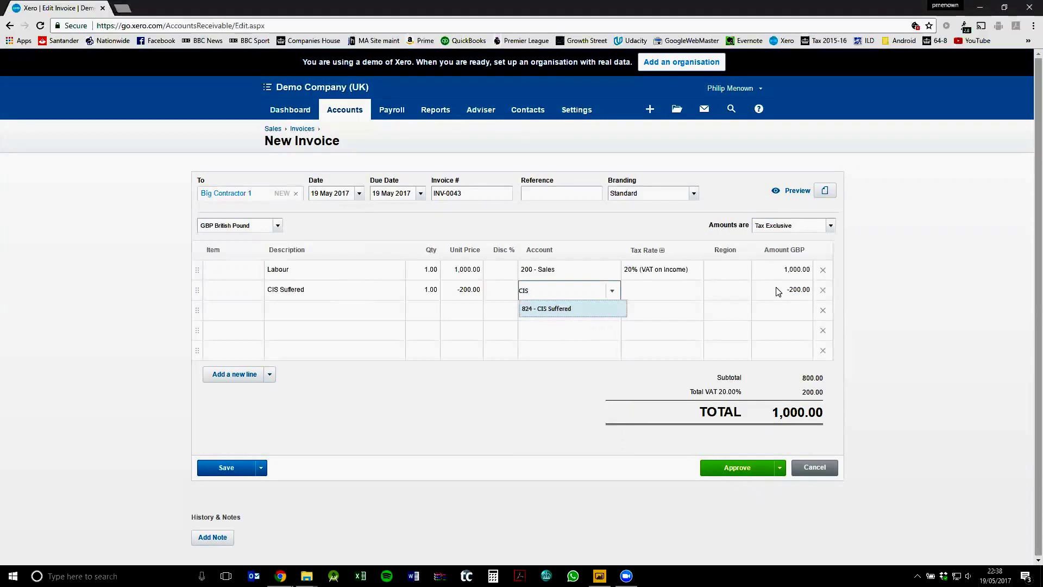
- Post the CIS Suffered line to 824 at No VAT and approve INV-0043 for 1,000.00
click(553, 314)
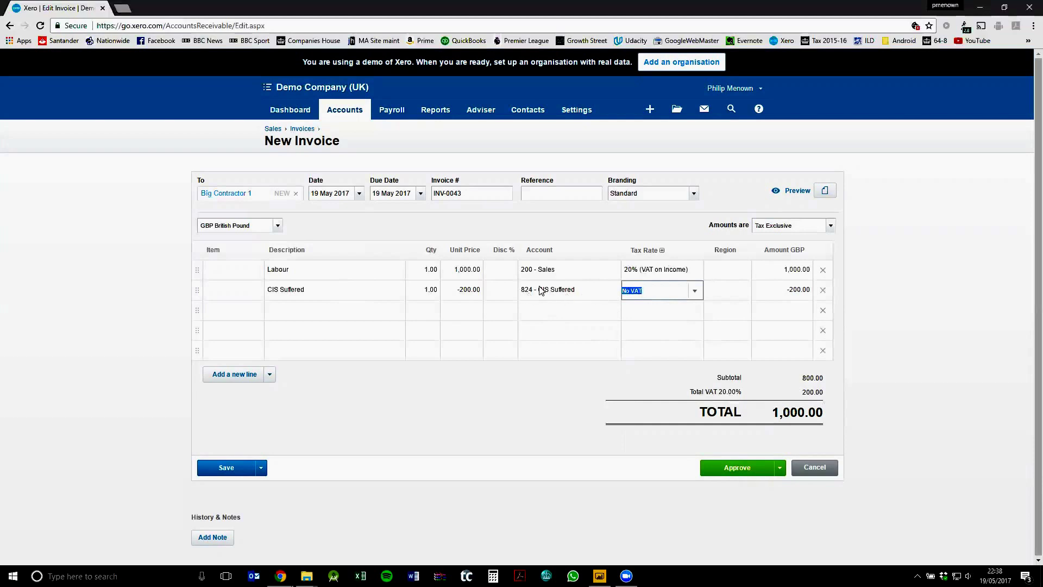
click(737, 465)
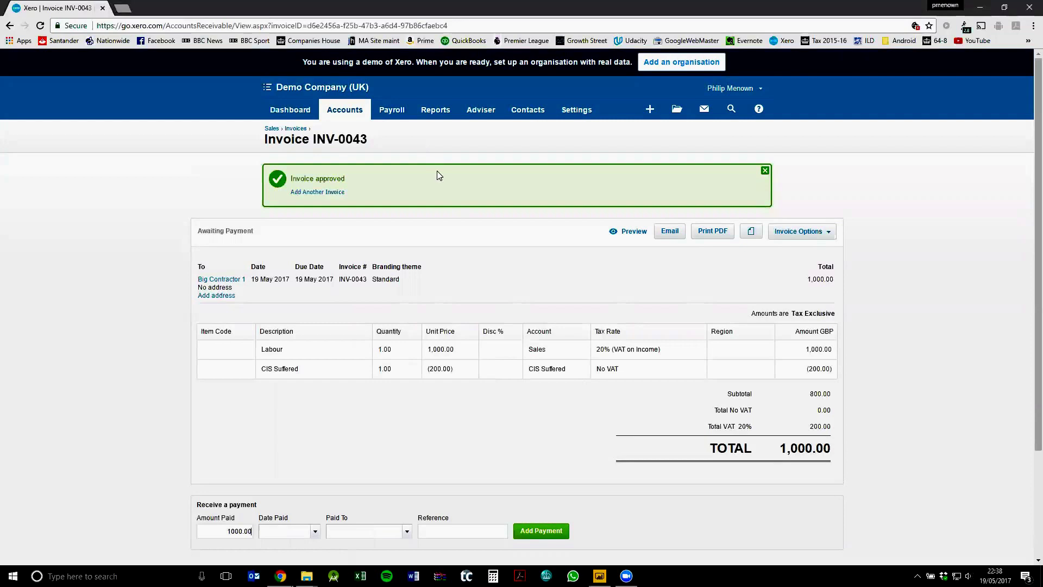
- Open All Reports in a new tab and star Account Transactions as a favourite
click(440, 115)
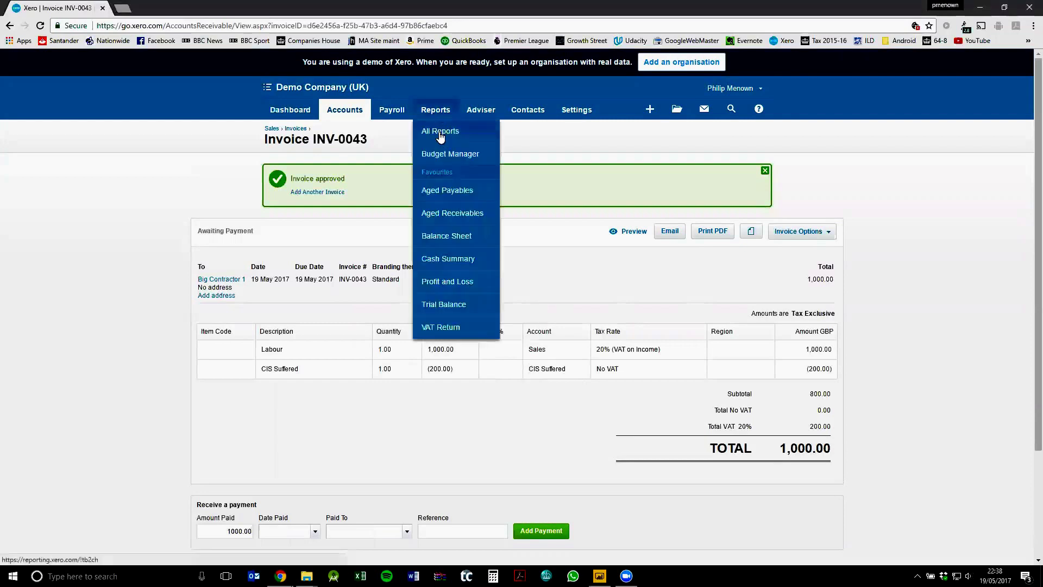
middle_click(440, 134)
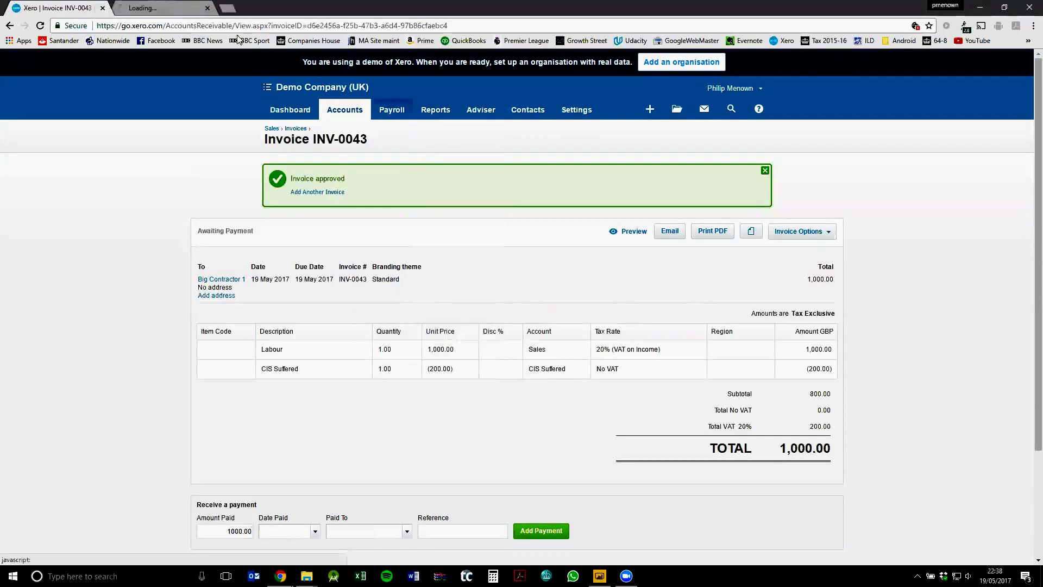
click(155, 8)
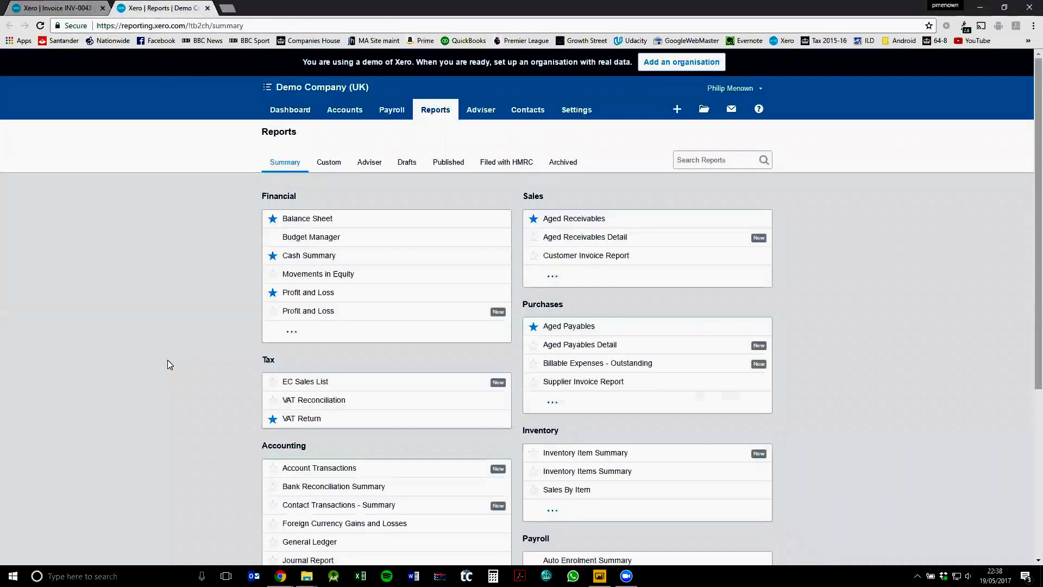
scroll(167, 363, down, 1)
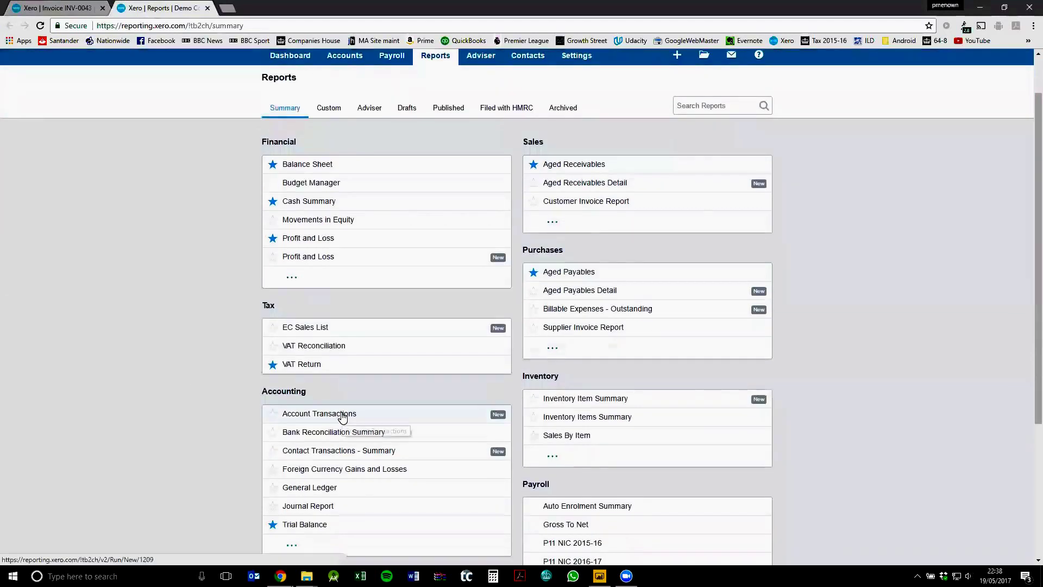
click(273, 413)
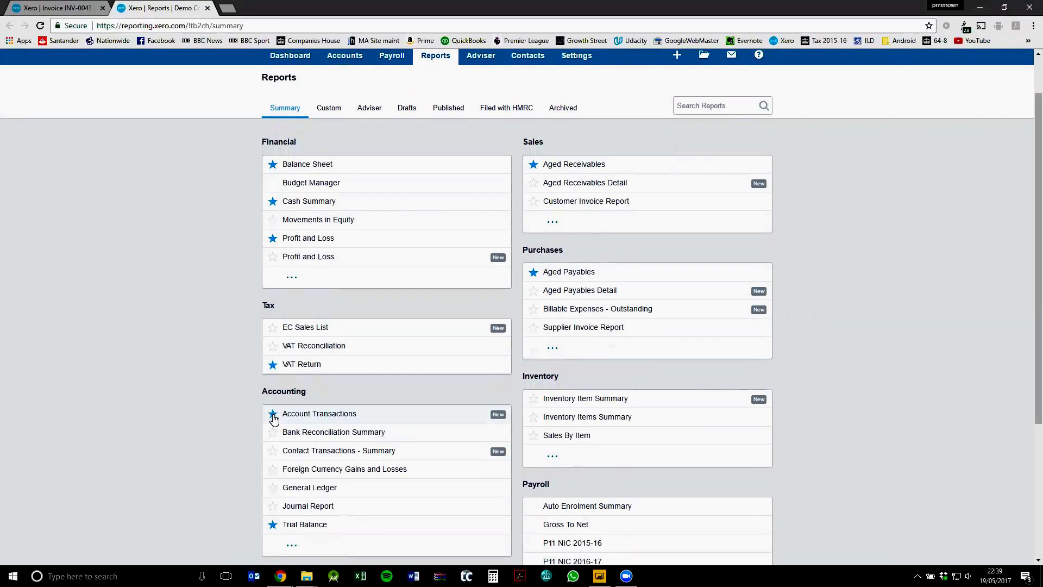
- Open the Account Transactions report from the Reports menu
scroll(273, 420, up, 1)
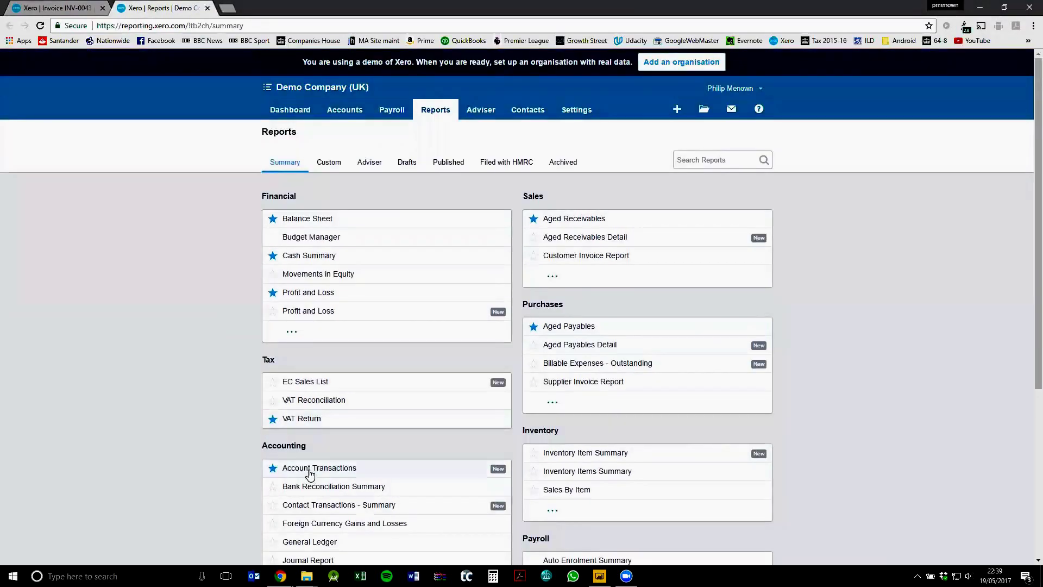
click(442, 113)
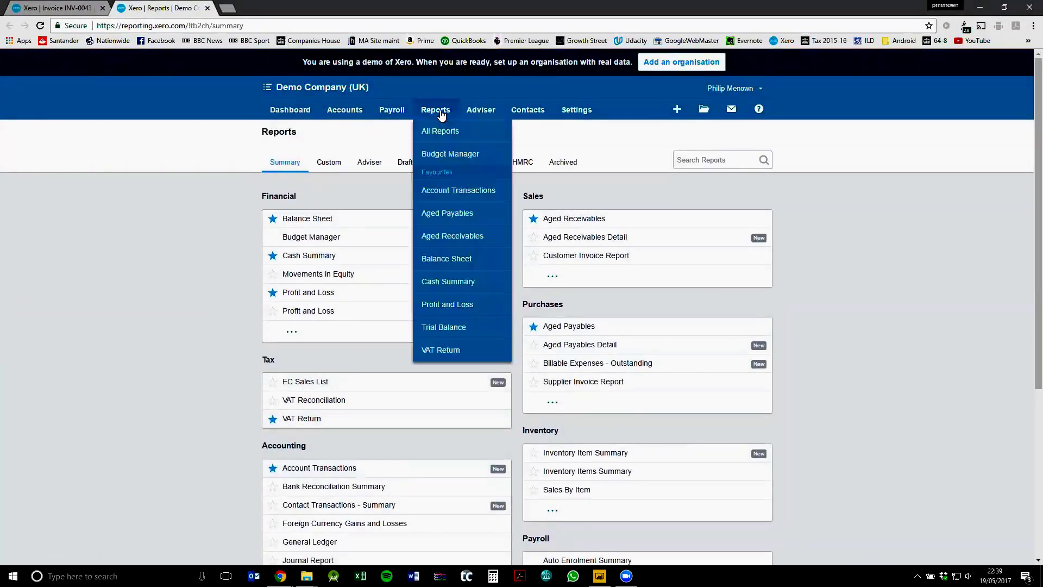
click(461, 191)
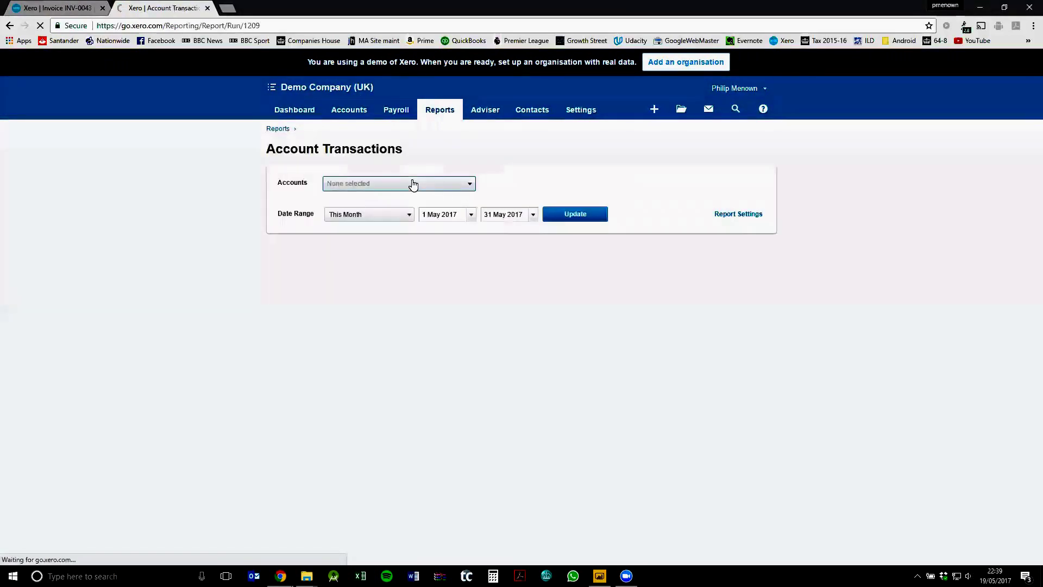
- Select account 824 - CIS Suffered for the report
click(412, 184)
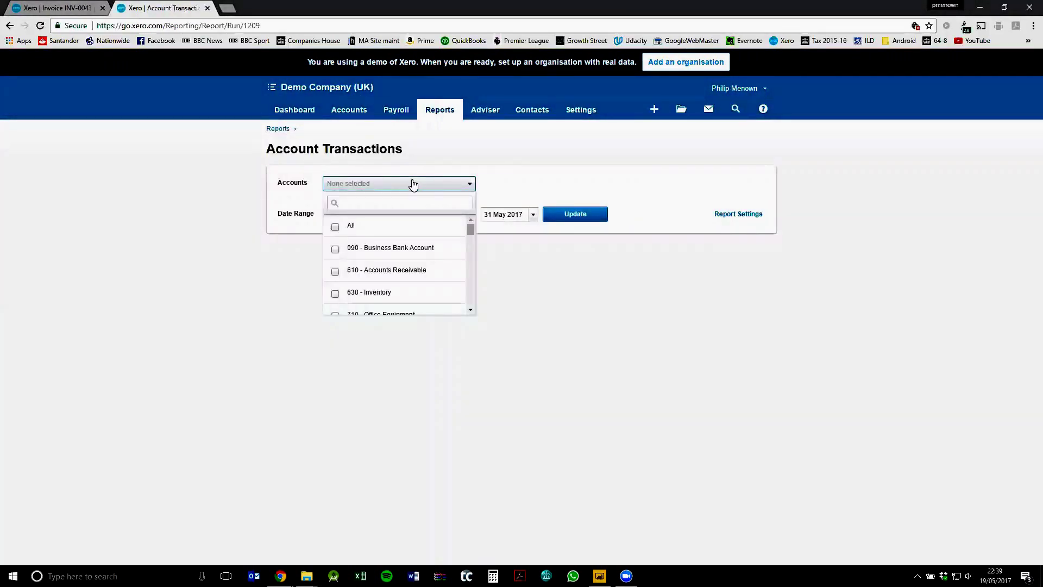
click(421, 203)
text(cis s)
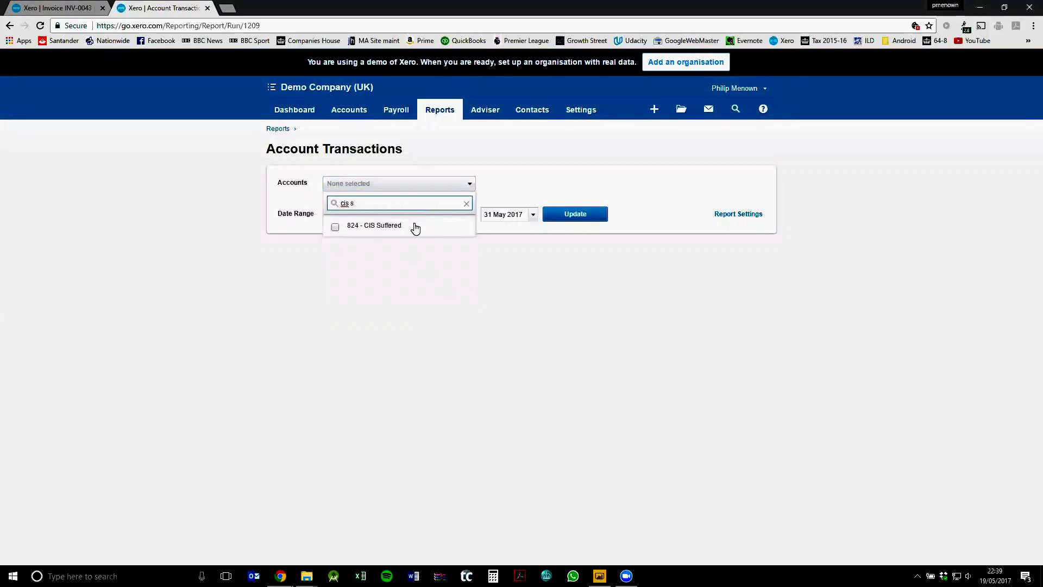
click(414, 226)
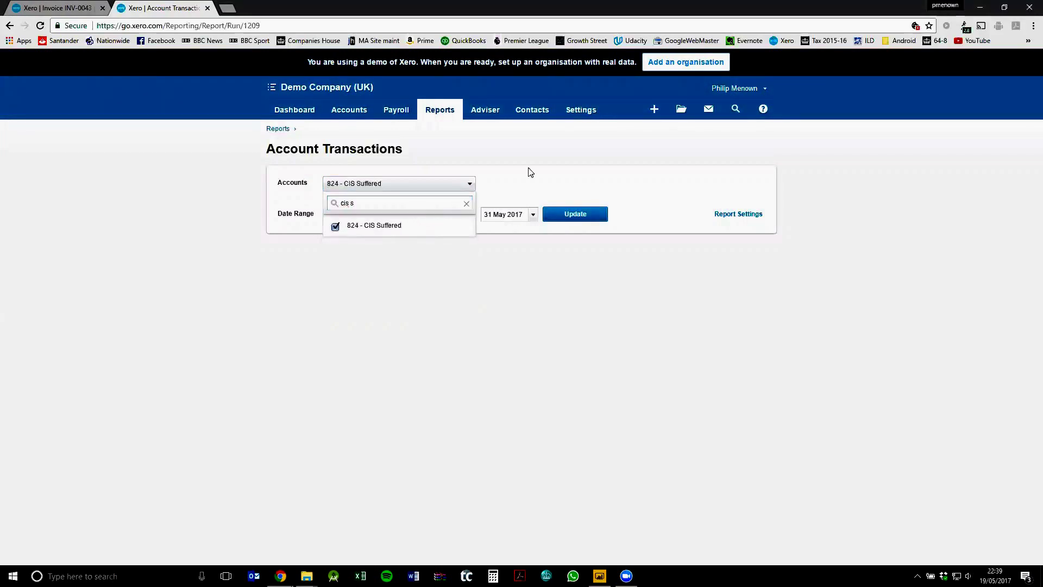
click(538, 177)
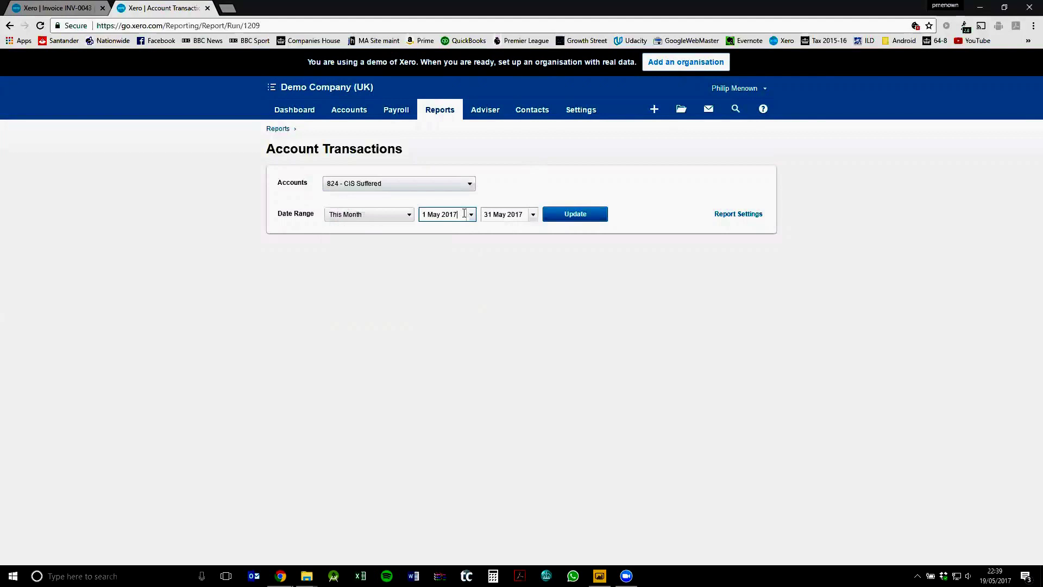
- Set the report period to 5 May 2017 – 6 Jun 2017 and update it
drag(461, 214, 402, 220)
text(5/5/17)
key(Tab)
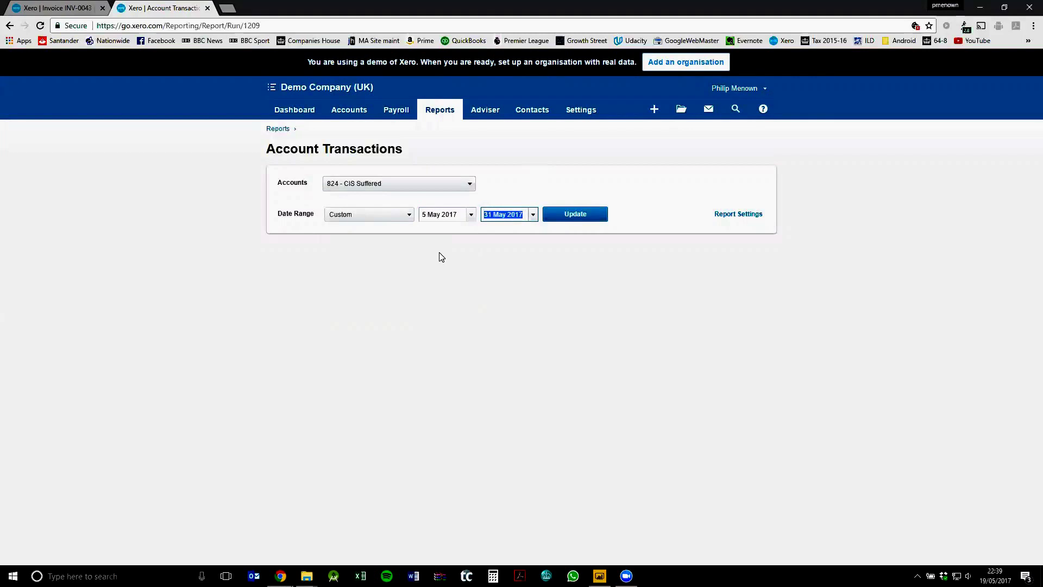
text(6/6/17)
key(Tab)
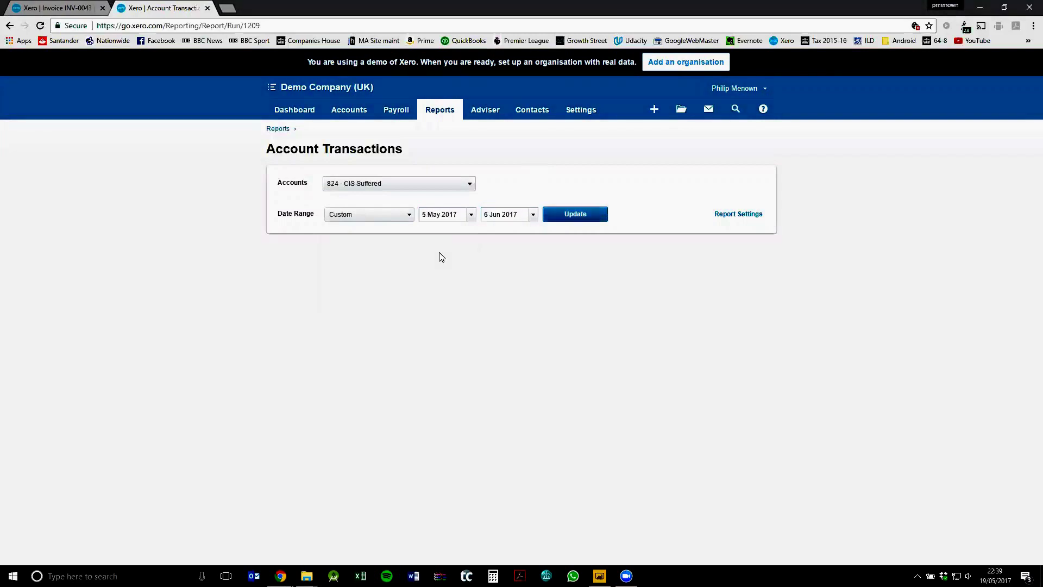
click(581, 217)
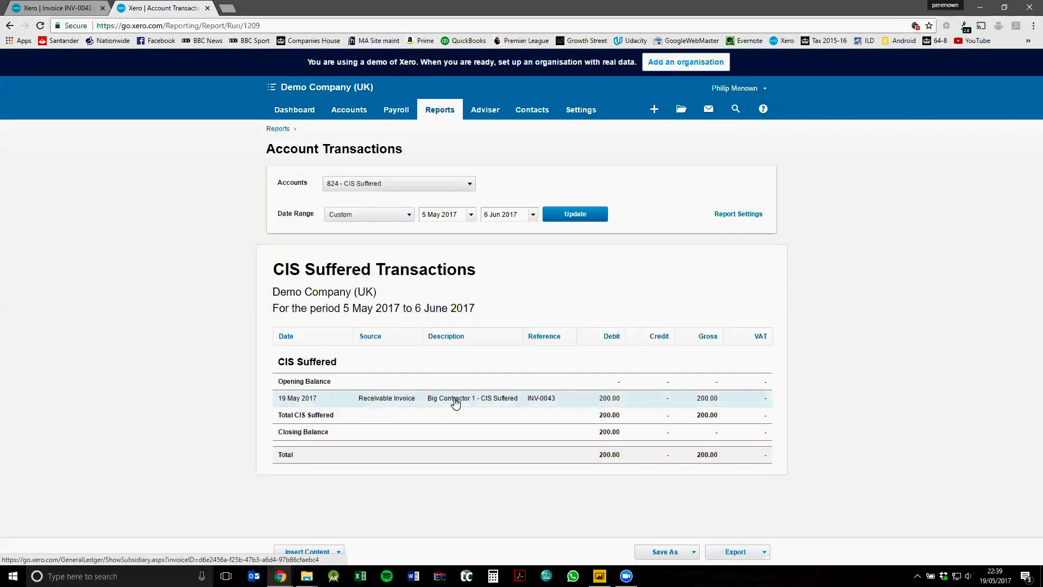
- Switch the report settings to Cash accounting basis and rerun the report
click(733, 216)
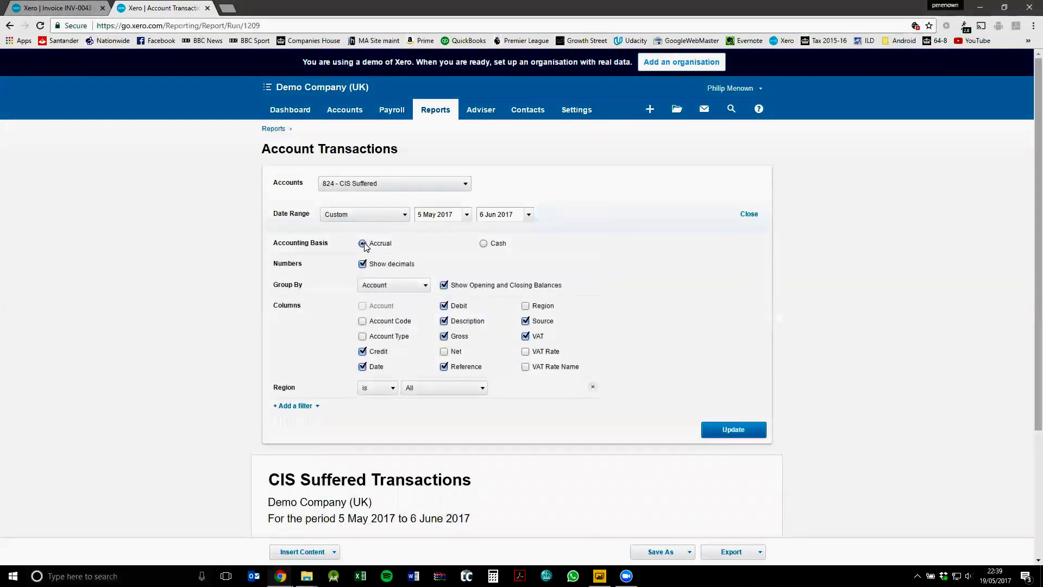
click(483, 245)
click(728, 432)
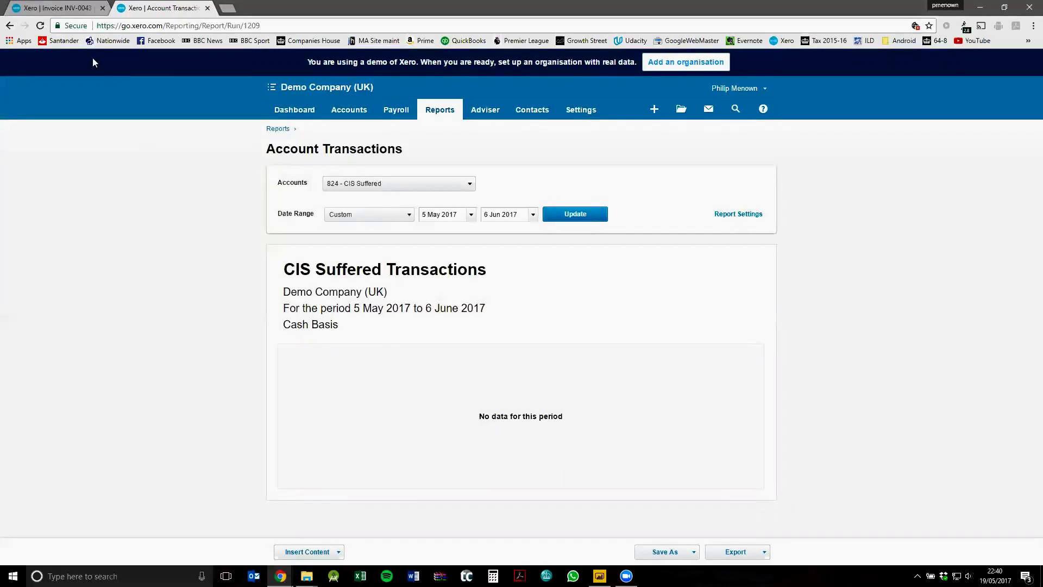
- Add a payment on INV-0043 dated 19 May 2017 into 090 - Business Bank Account
click(55, 10)
scroll(314, 407, down, 2)
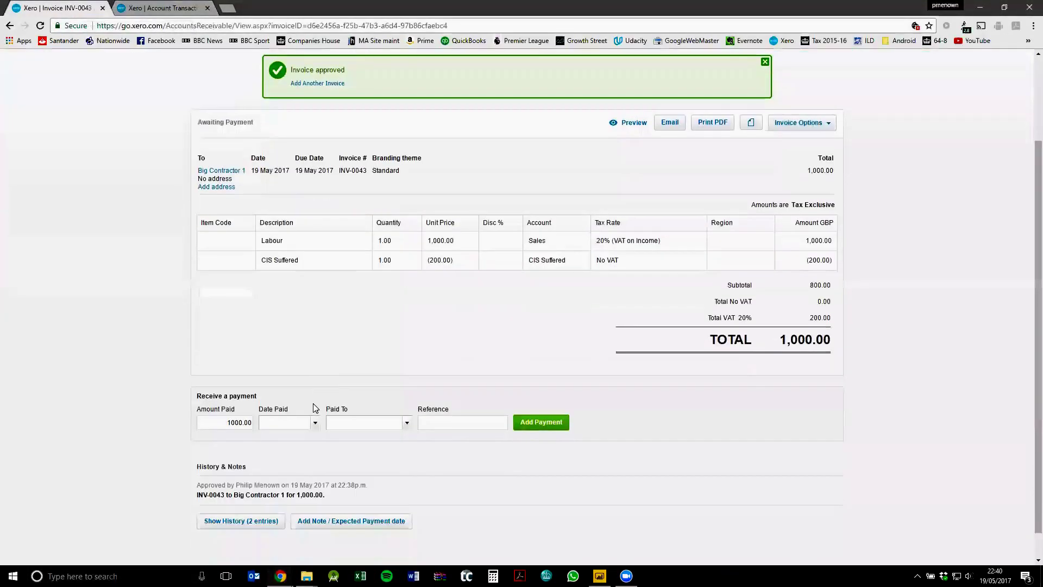
scroll(313, 403, up, 1)
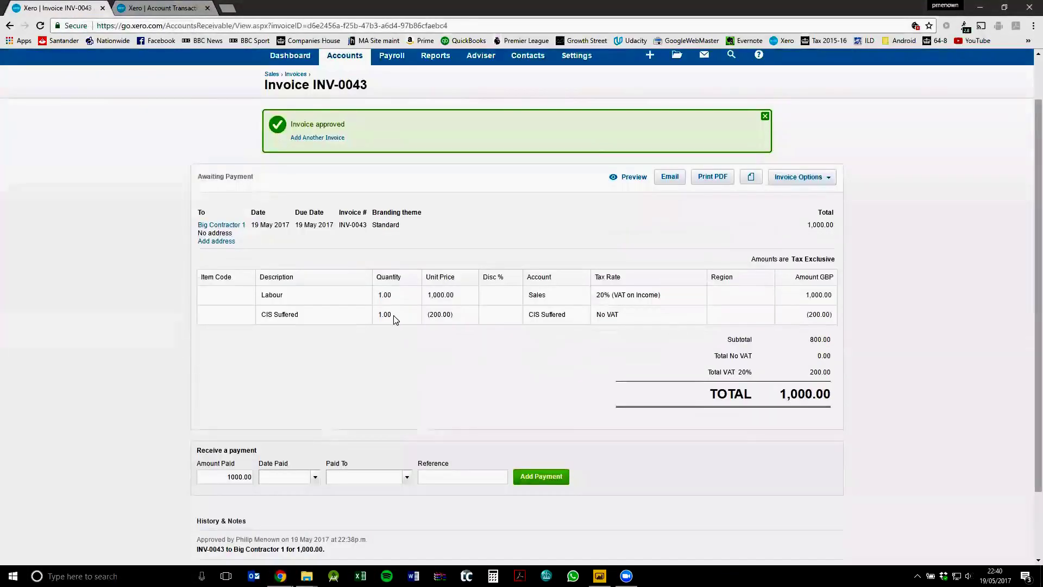
scroll(282, 383, down, 1)
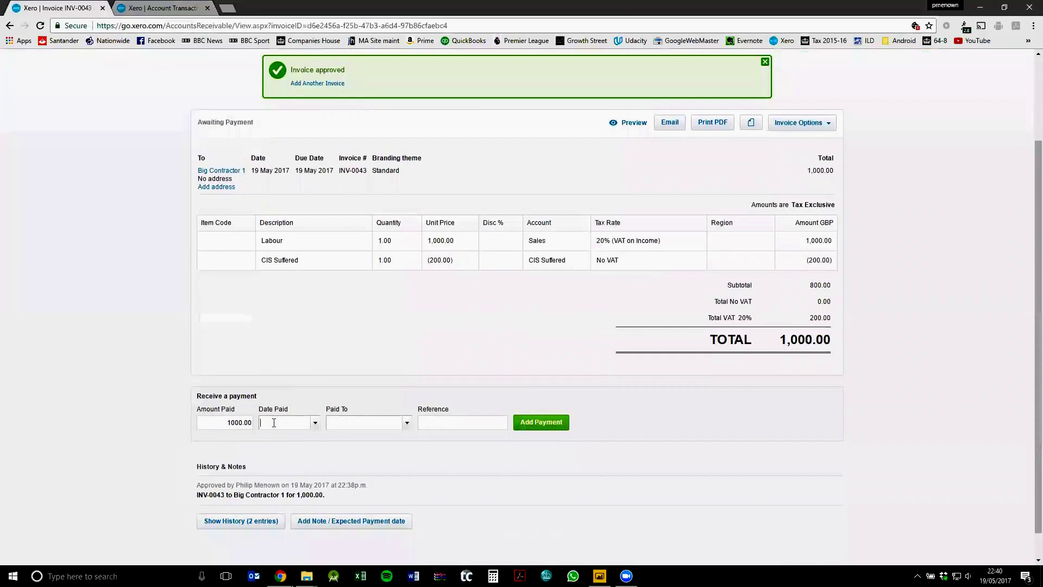
text(19)
key(Tab)
click(407, 423)
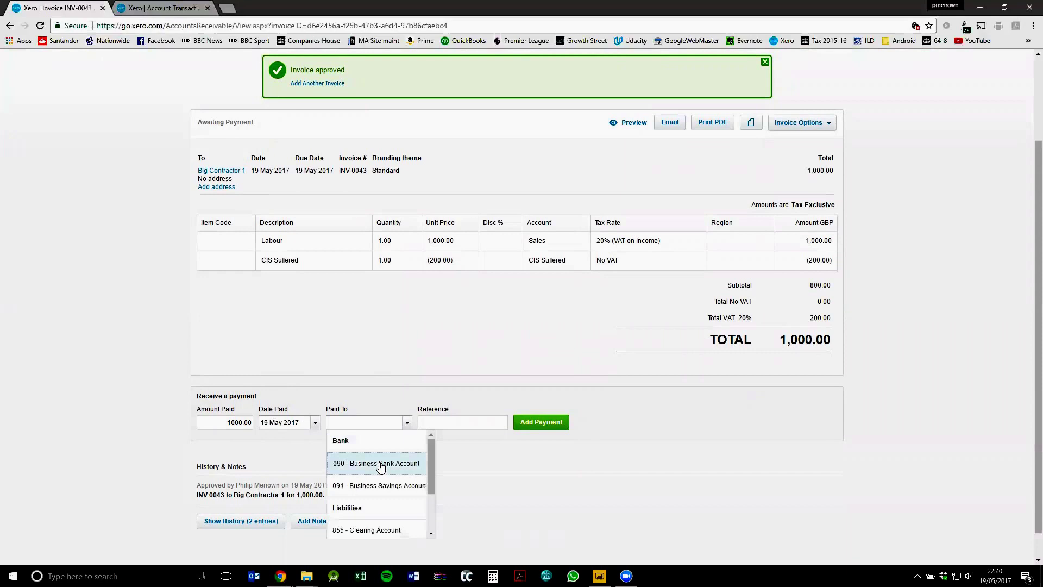
click(382, 466)
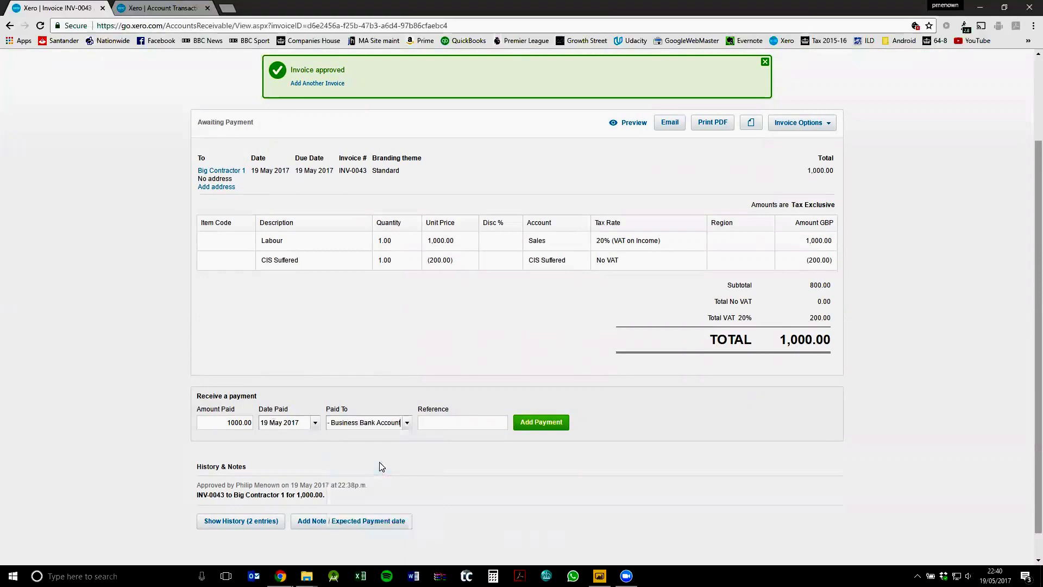
click(540, 428)
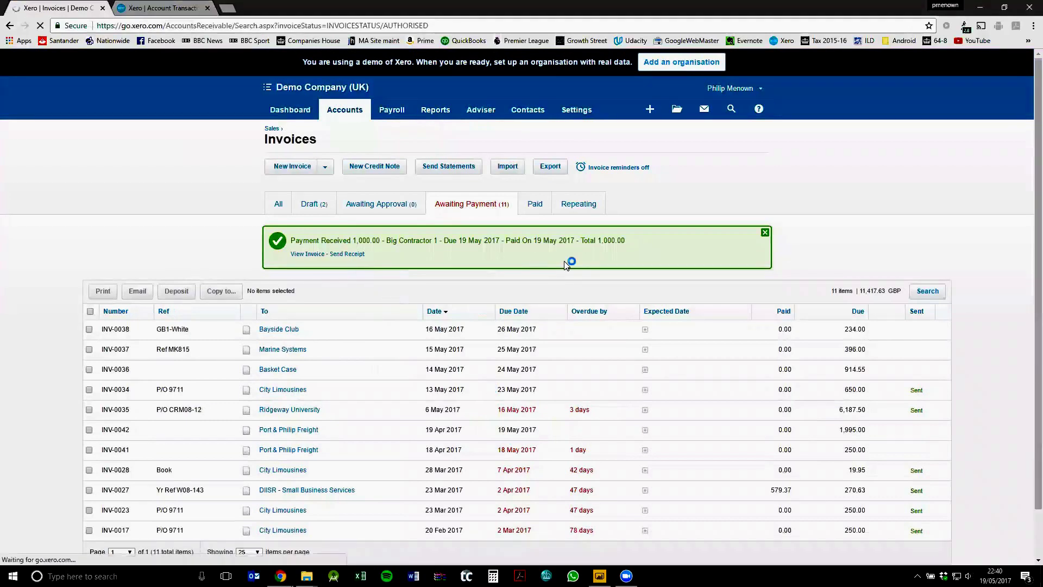
- Rerun the cash-basis Account Transactions report to show INV-0043's 200.00 CIS payment
click(171, 15)
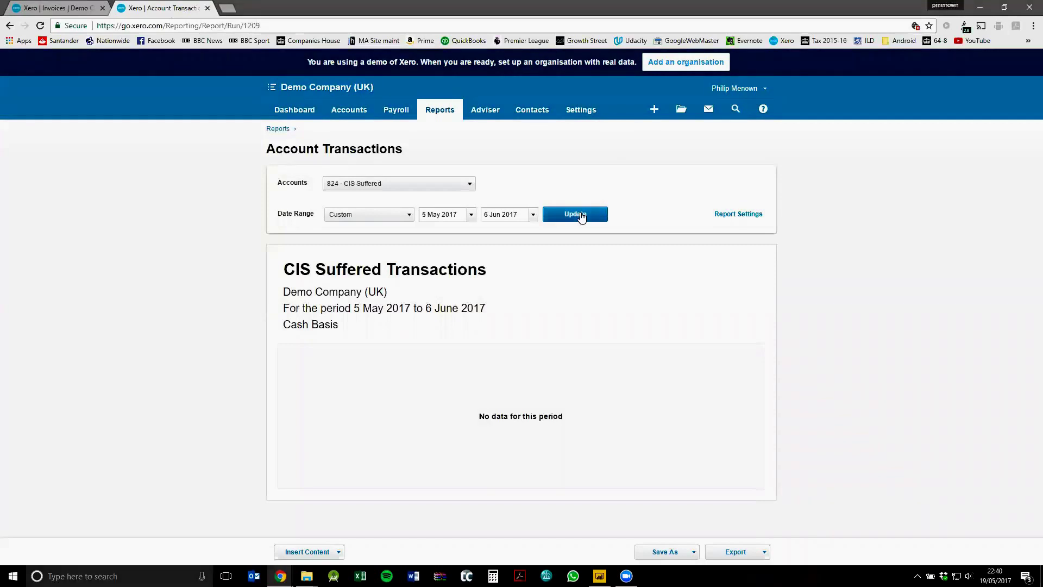
click(580, 214)
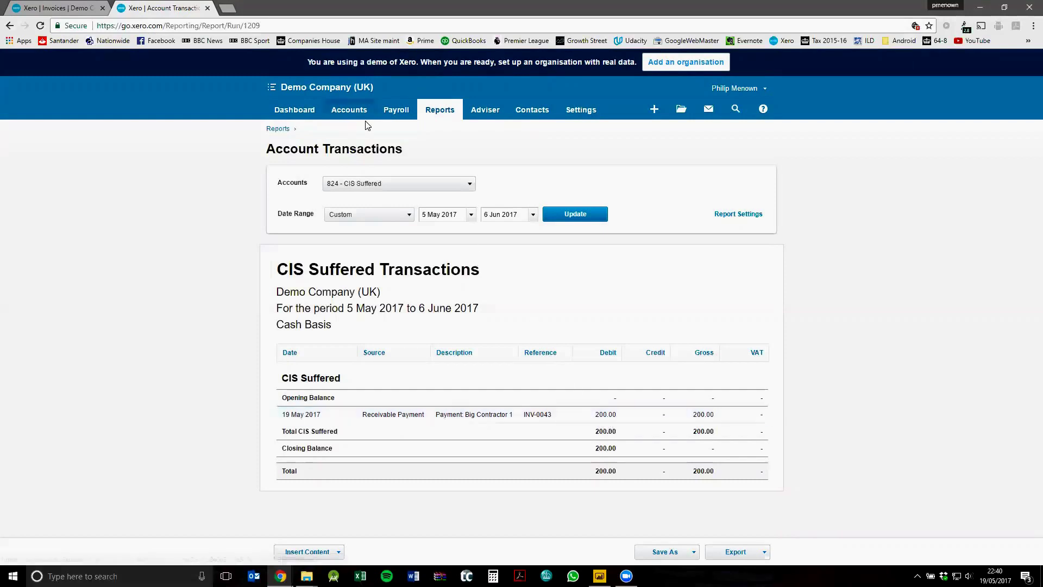
click(397, 112)
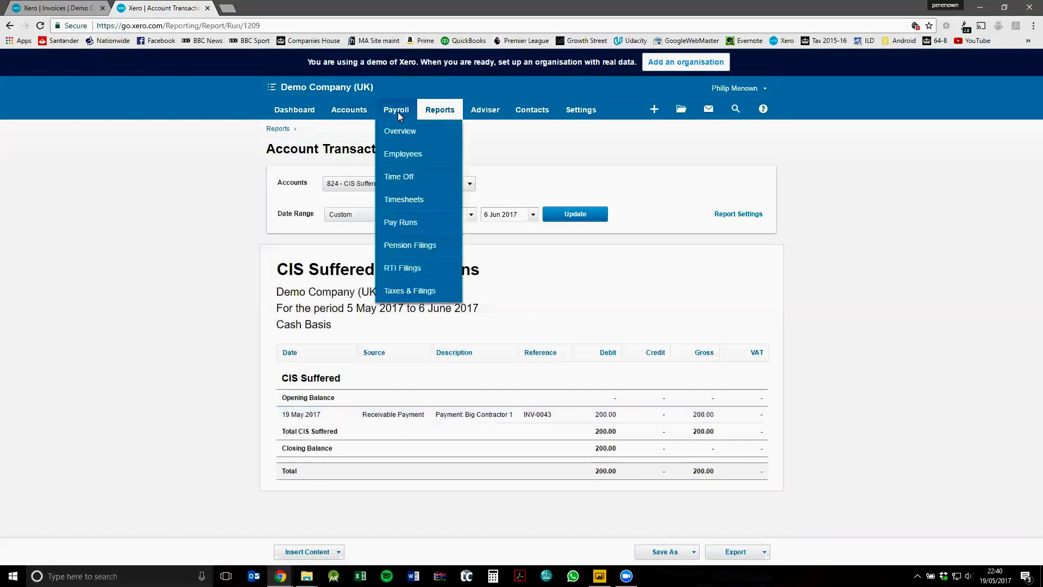
- Open Payroll > RTI Filings in a new browser tab showing the empty 2017/18 submissions list
click(413, 271)
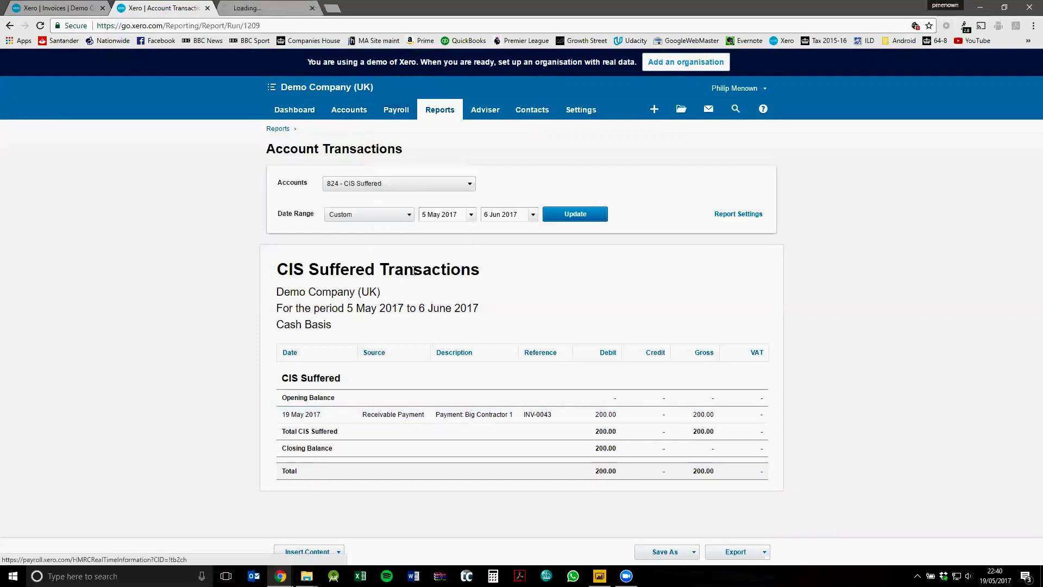
click(281, 5)
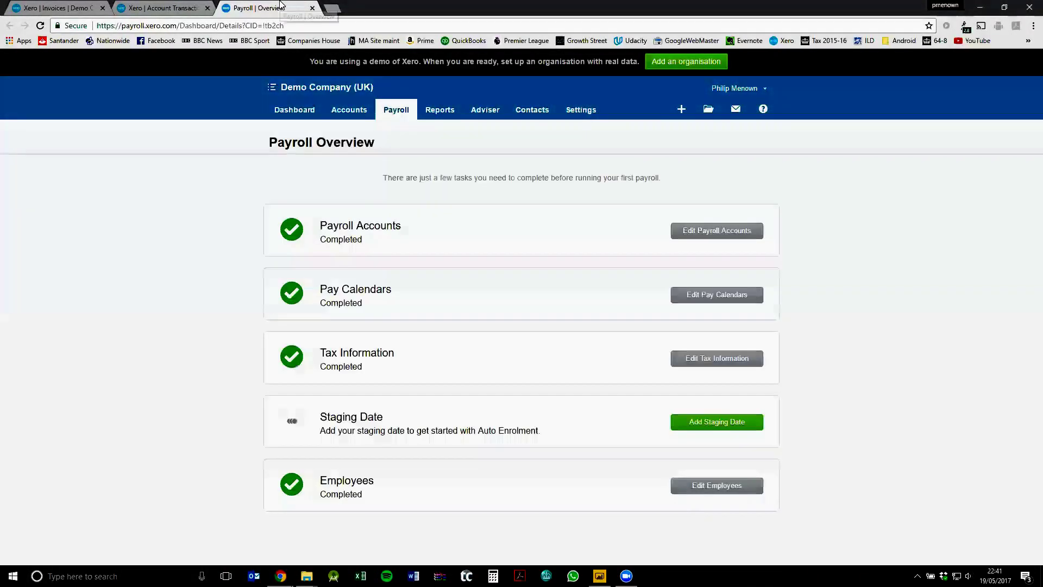
click(393, 106)
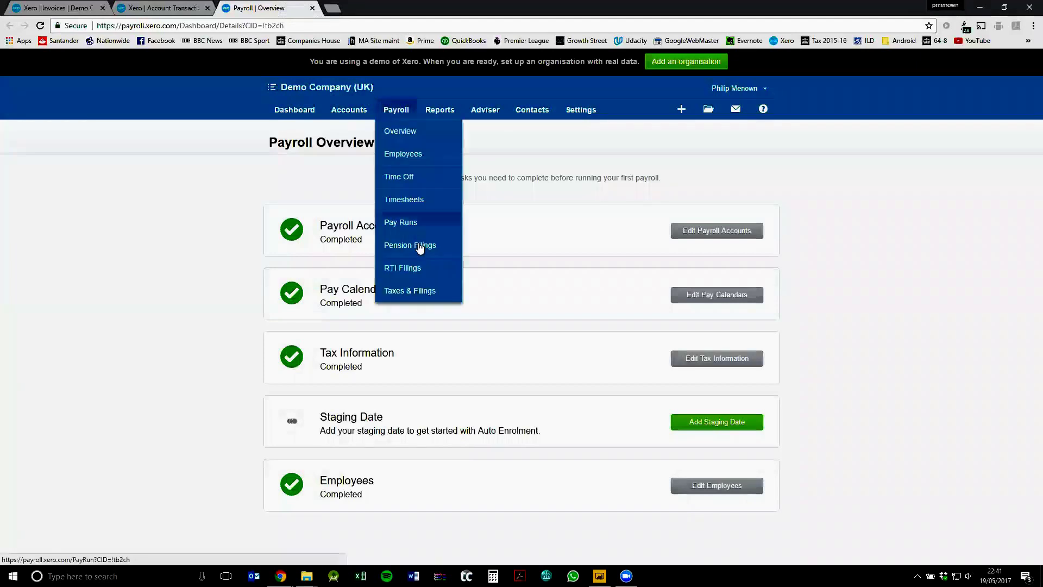
click(414, 274)
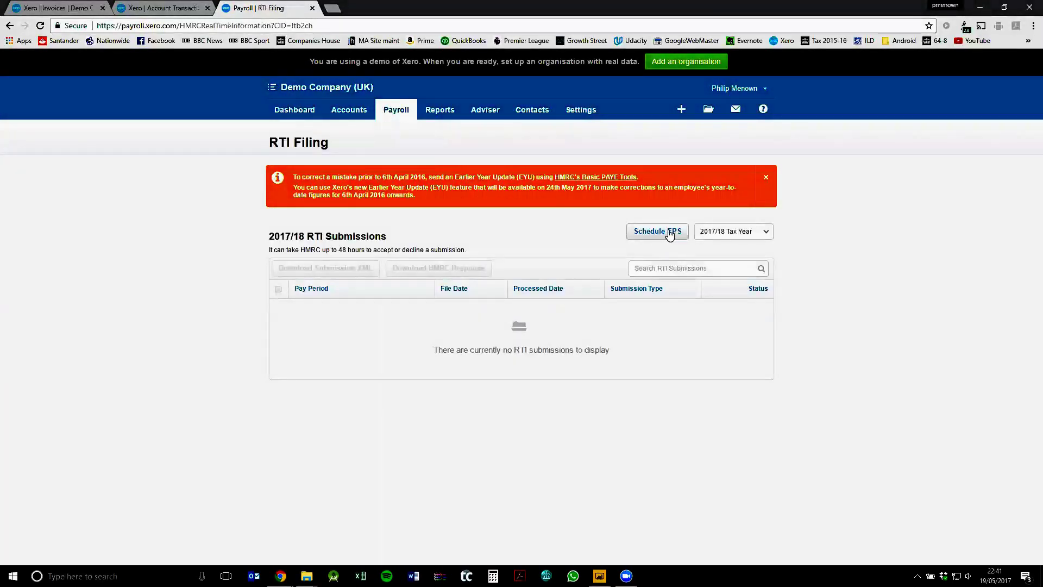
- Schedule a Month 1 (06 Apr–05 May) EPS with 200.00 CIS suffered, then return to the Account Transactions report
click(659, 233)
click(657, 231)
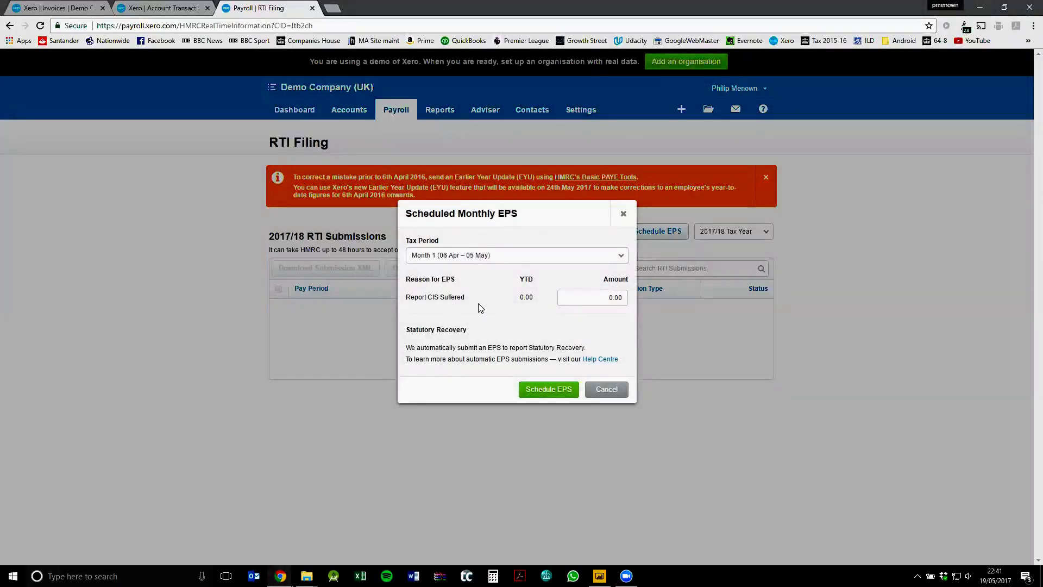
click(599, 301)
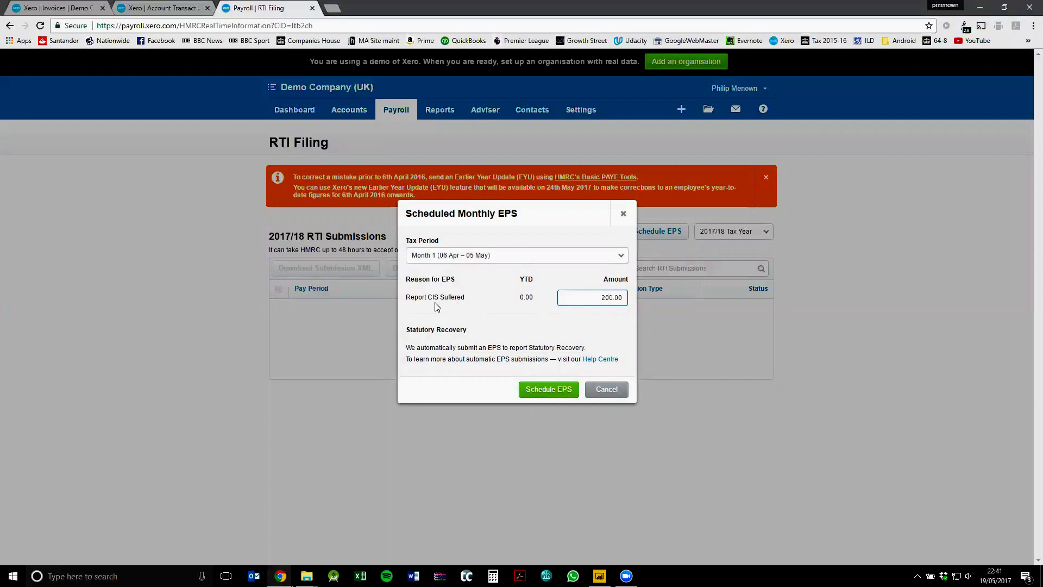
click(588, 317)
click(539, 391)
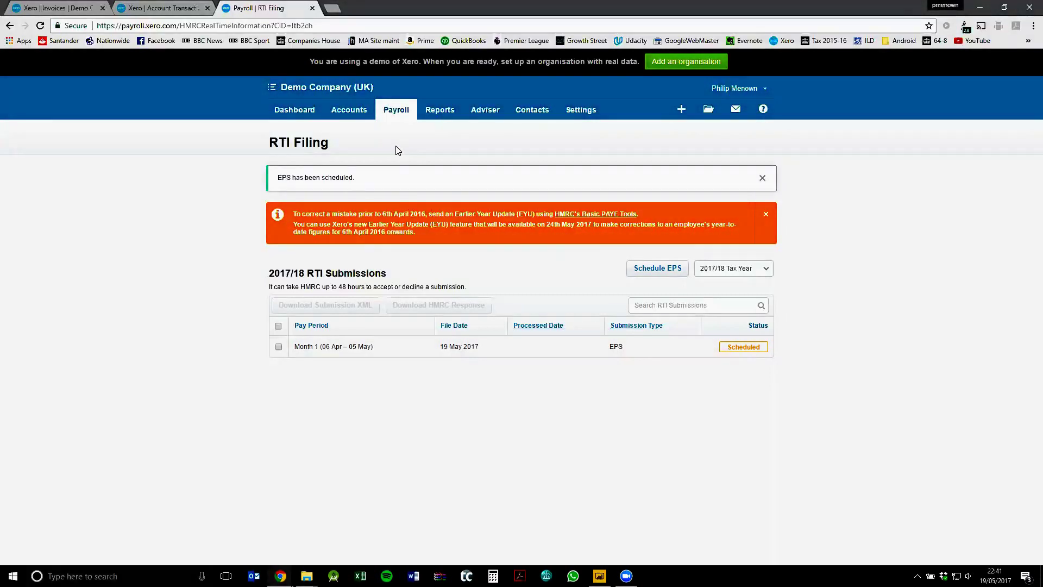
click(163, 8)
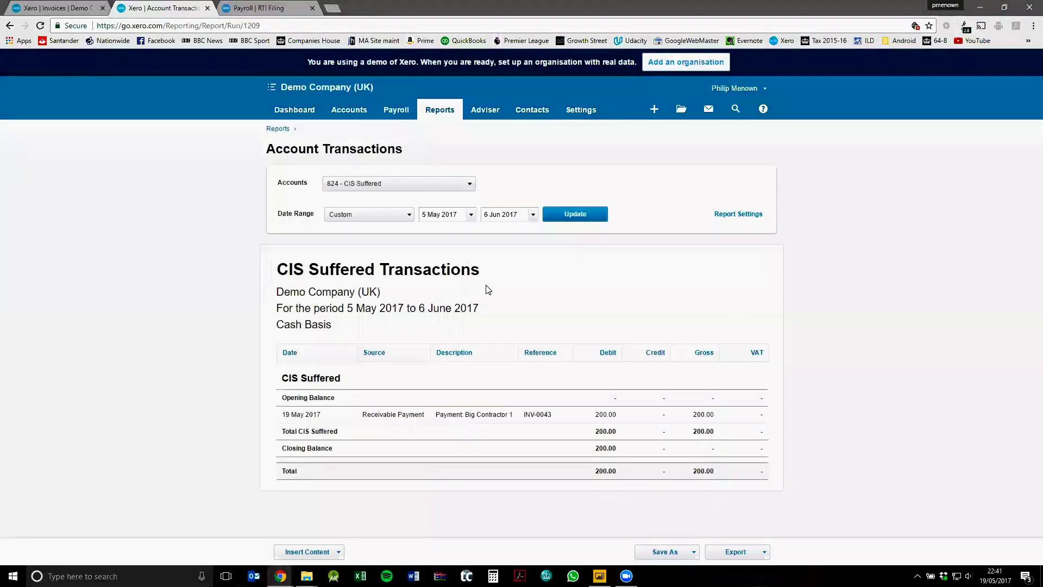
click(351, 190)
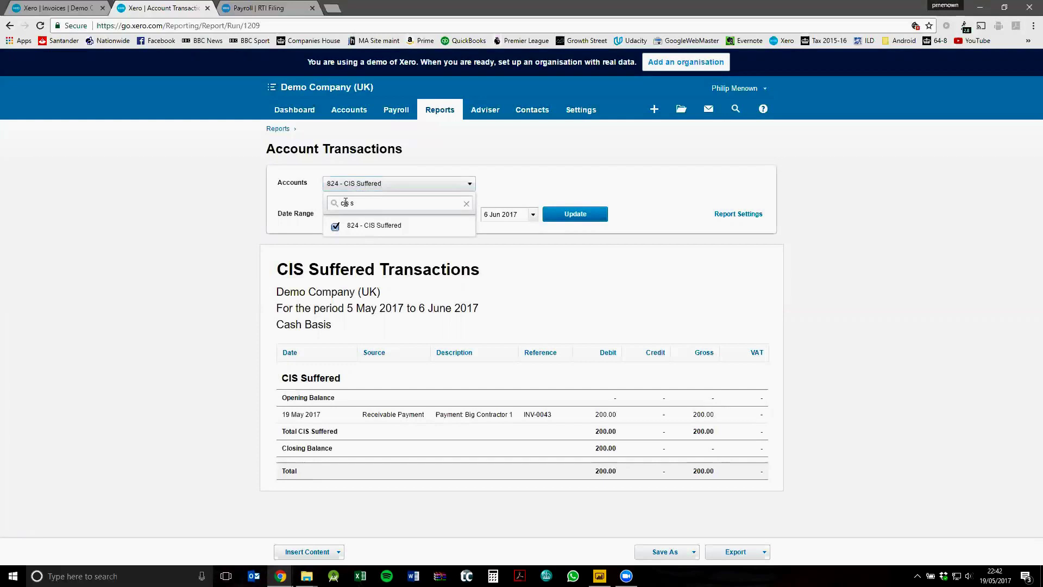
click(554, 287)
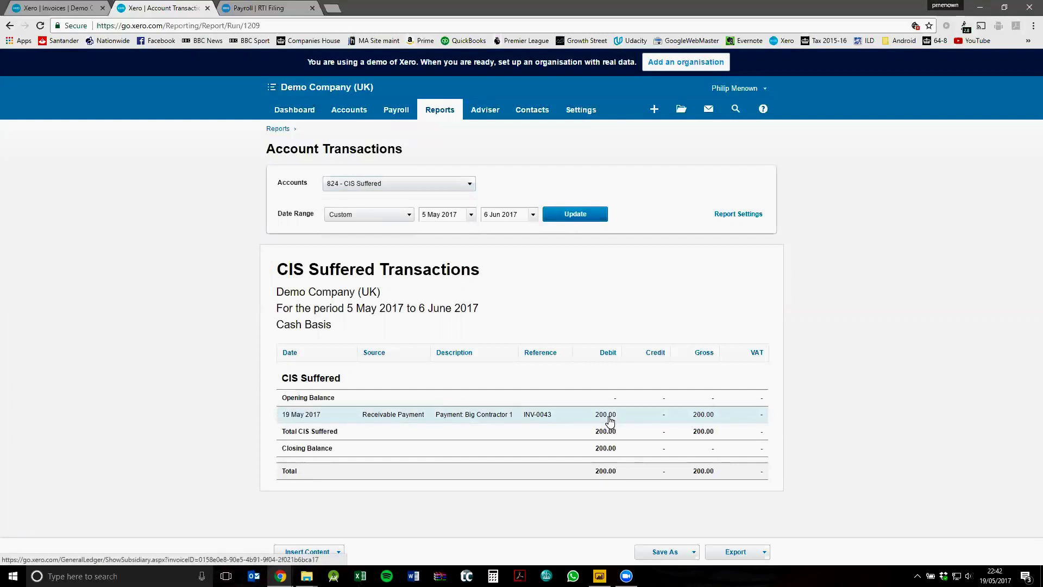
click(592, 420)
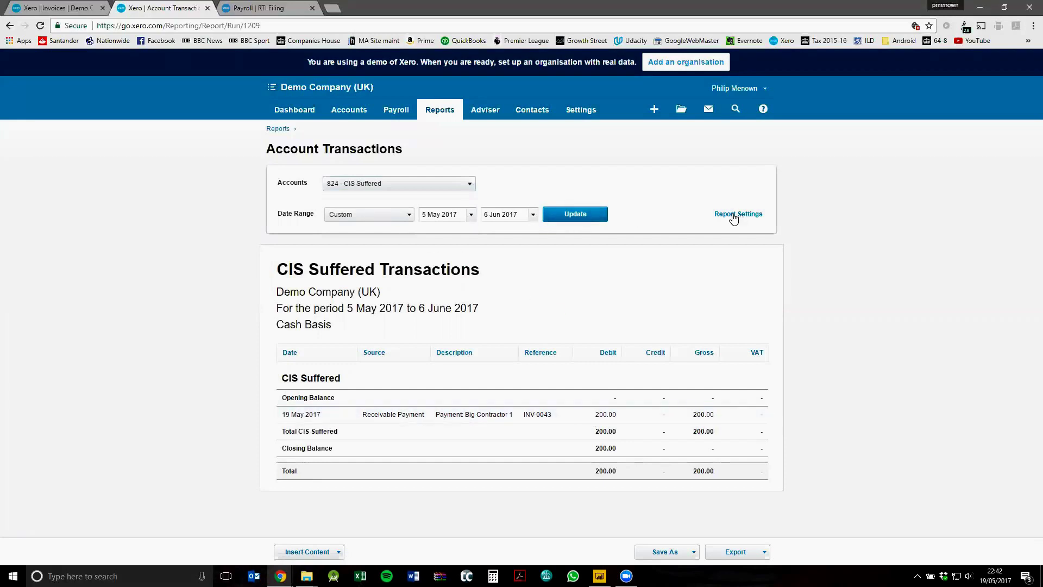
click(753, 219)
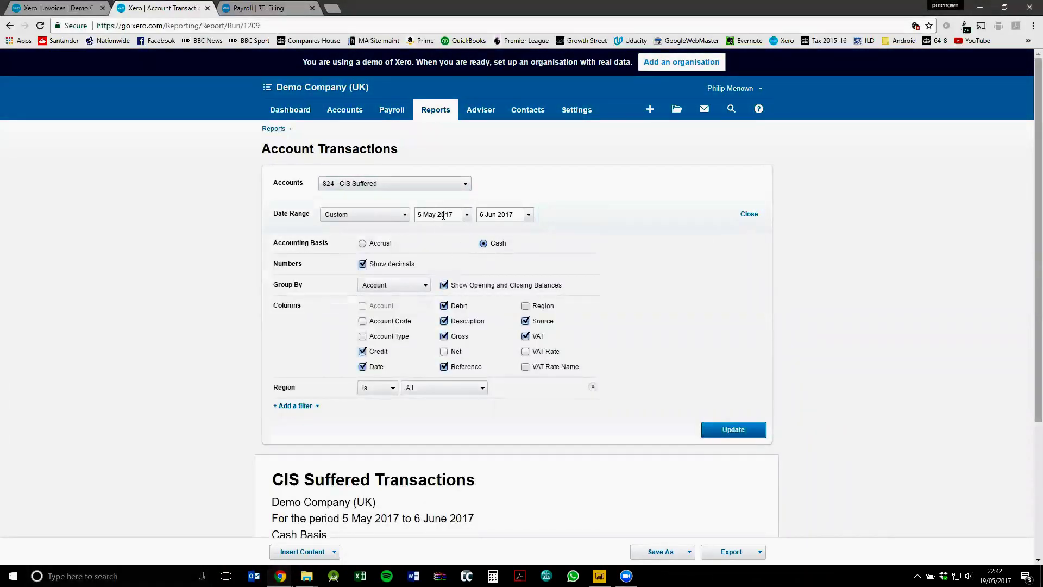
click(735, 428)
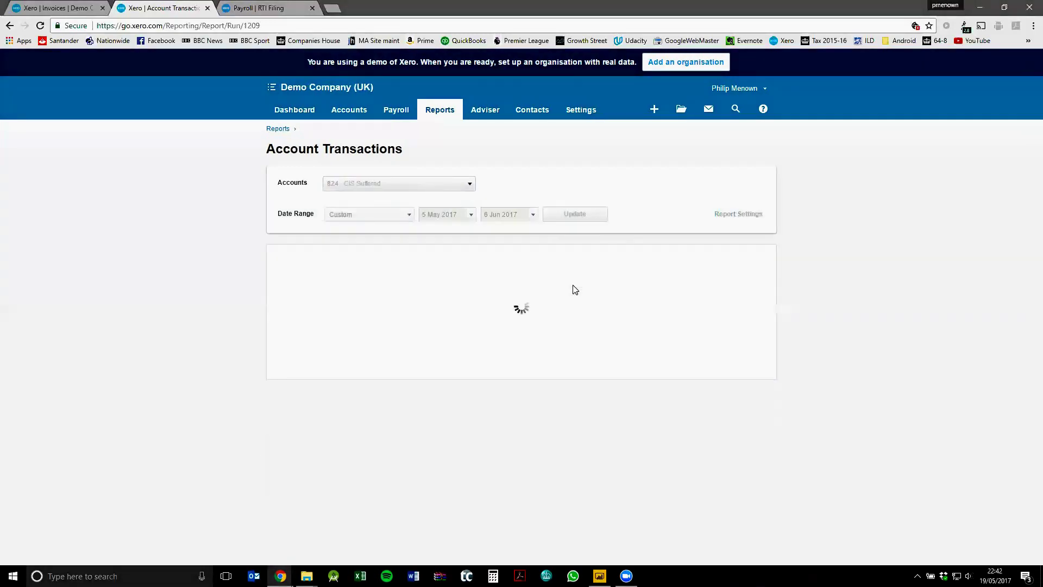